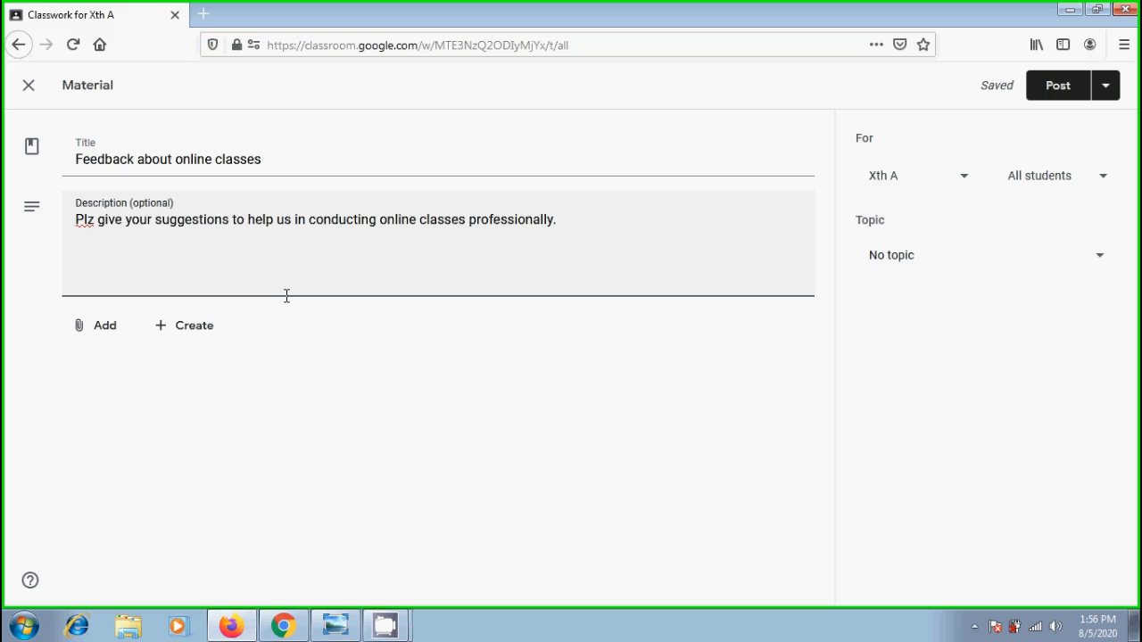
Create a new form for the class material and title it "Survey on online classes".
click(182, 331)
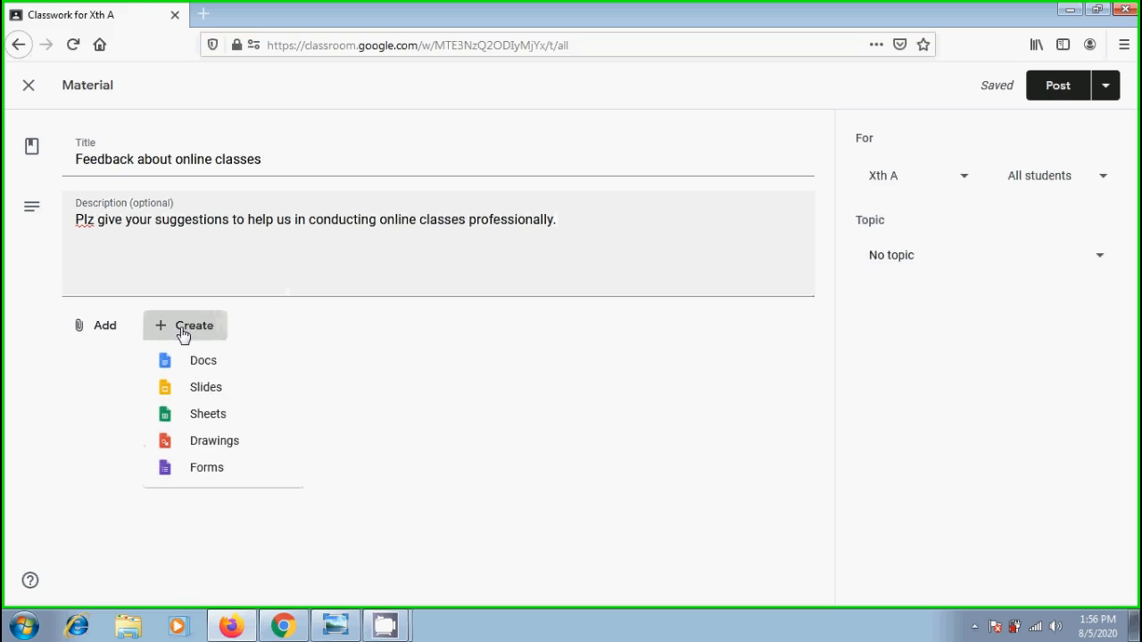
click(214, 479)
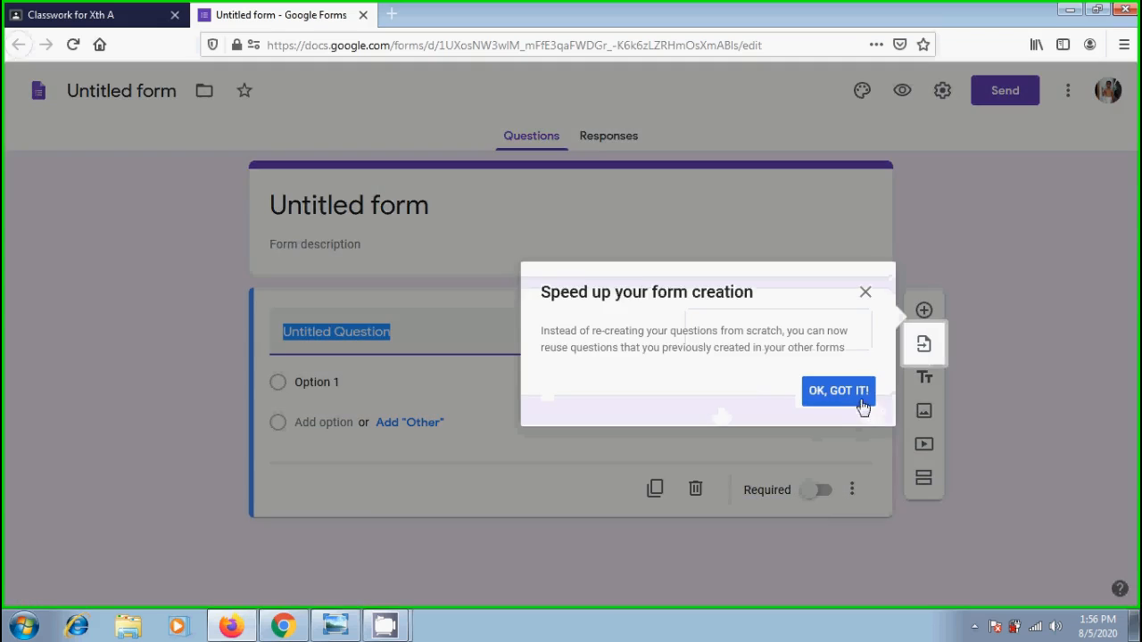
click(863, 406)
click(390, 202)
text(Surv)
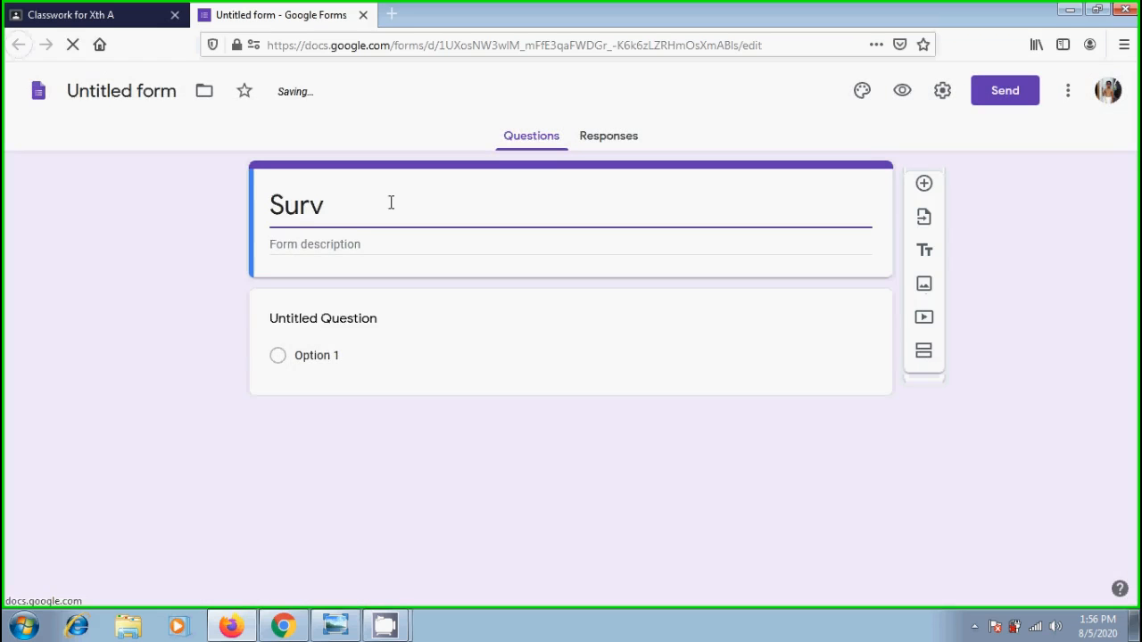
text(ey on online classes)
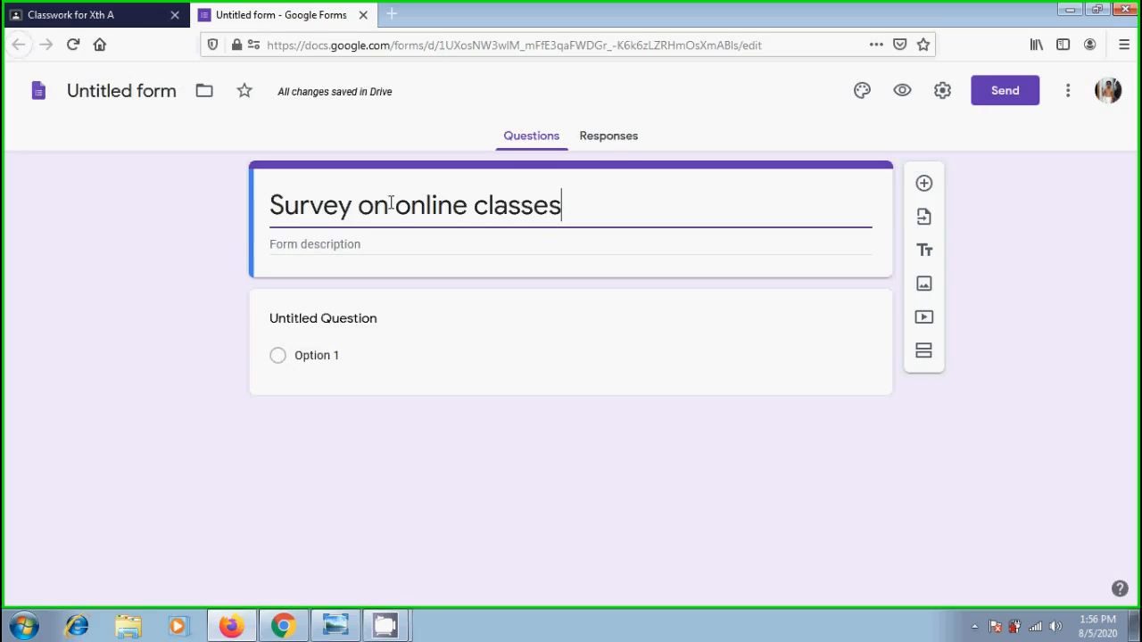
Make the first question "What is your 1st impression on online classes?" a required short-answer question.
click(357, 317)
text(What is your 1st)
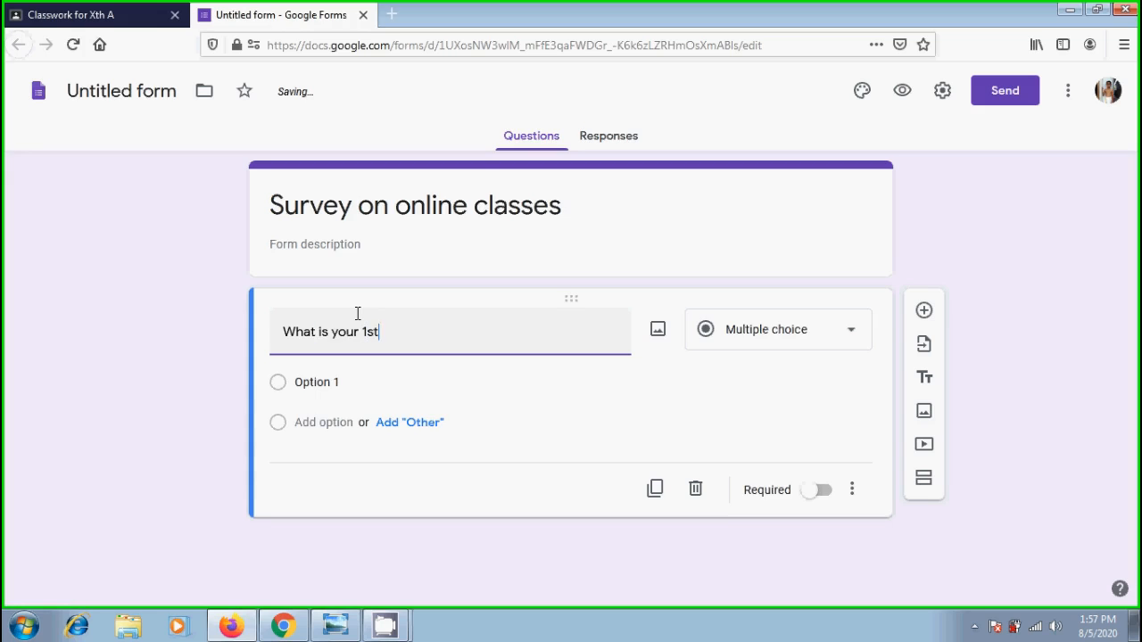
text( impression on online classes?)
click(850, 336)
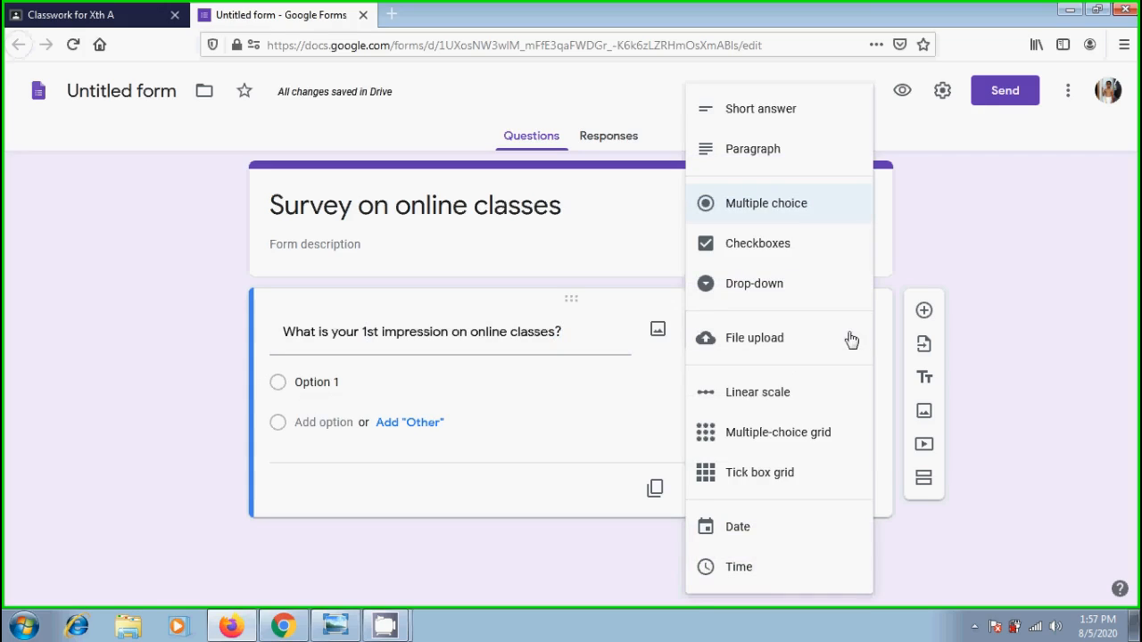
click(804, 125)
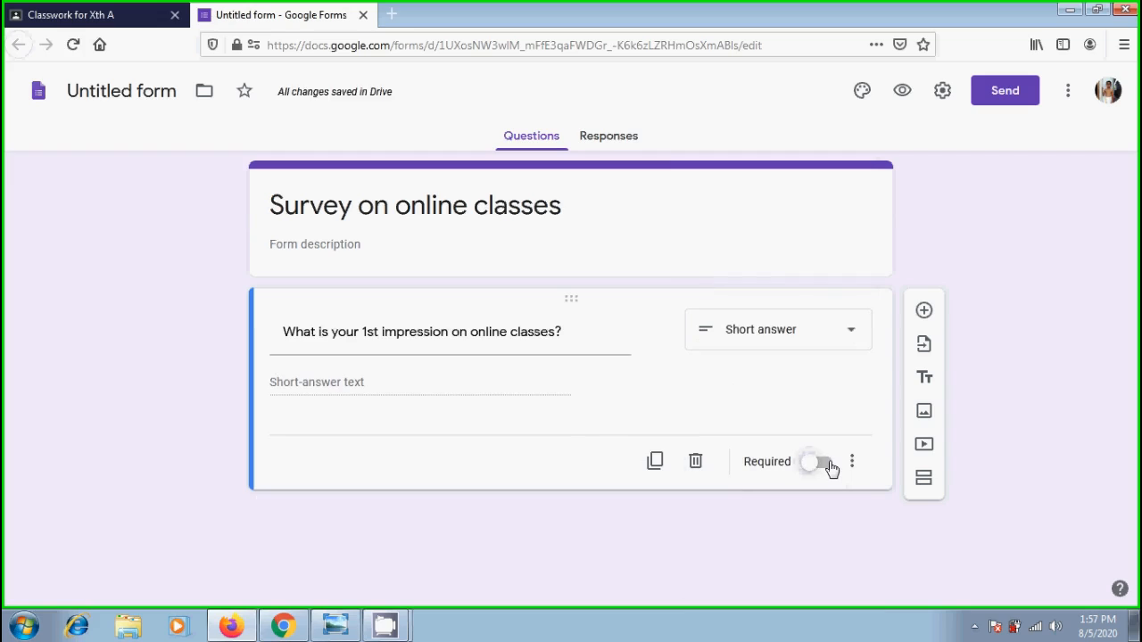
click(828, 466)
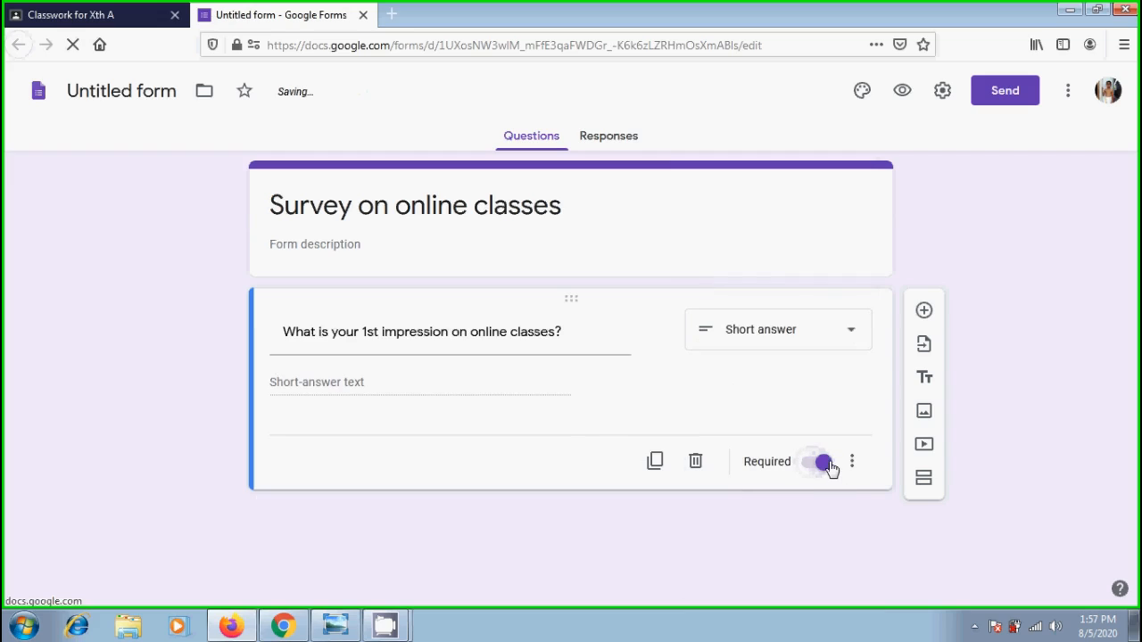
Add the multiple-choice question "What is the subject with best explanation?" with the options Maths, Science, English and Computer.
click(924, 311)
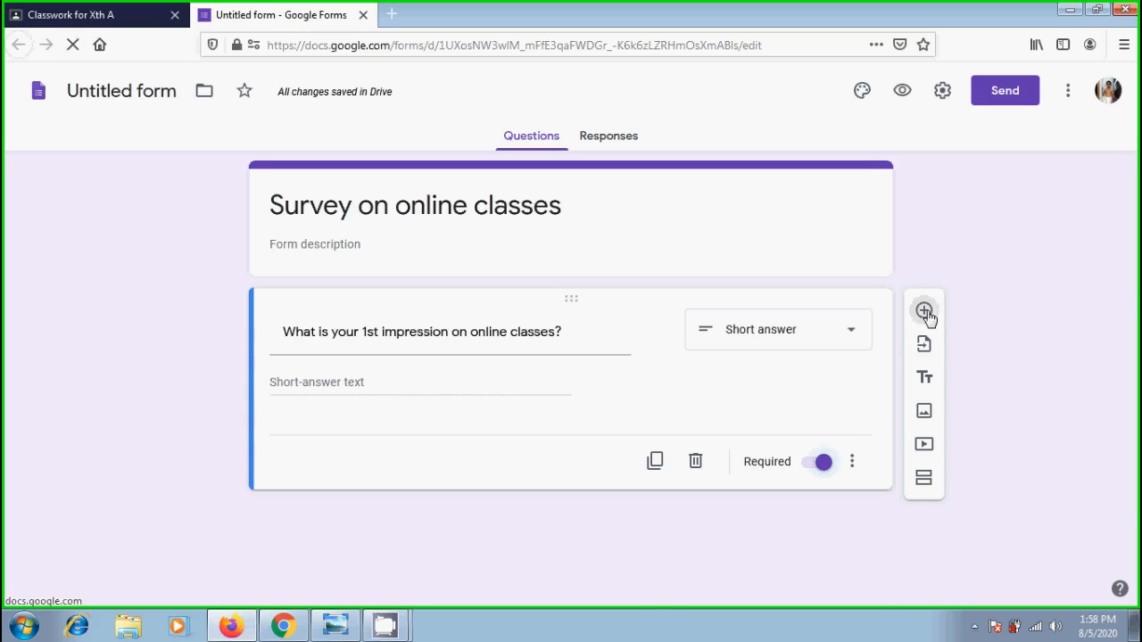
text(What is the subject with best explanation?)
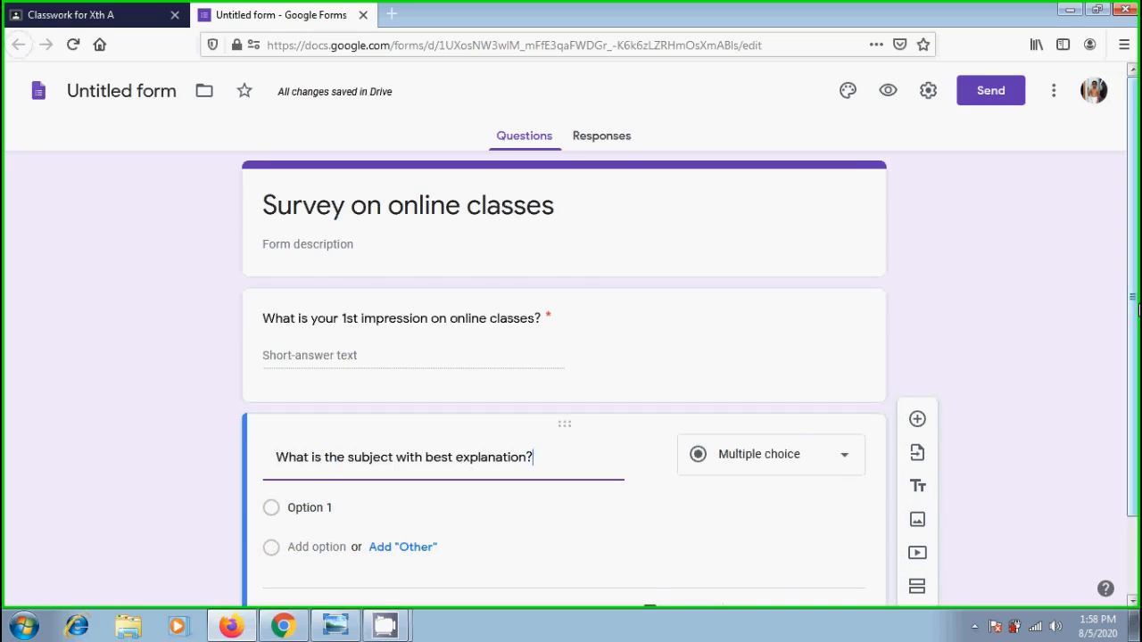
scroll(348, 446, down, 2)
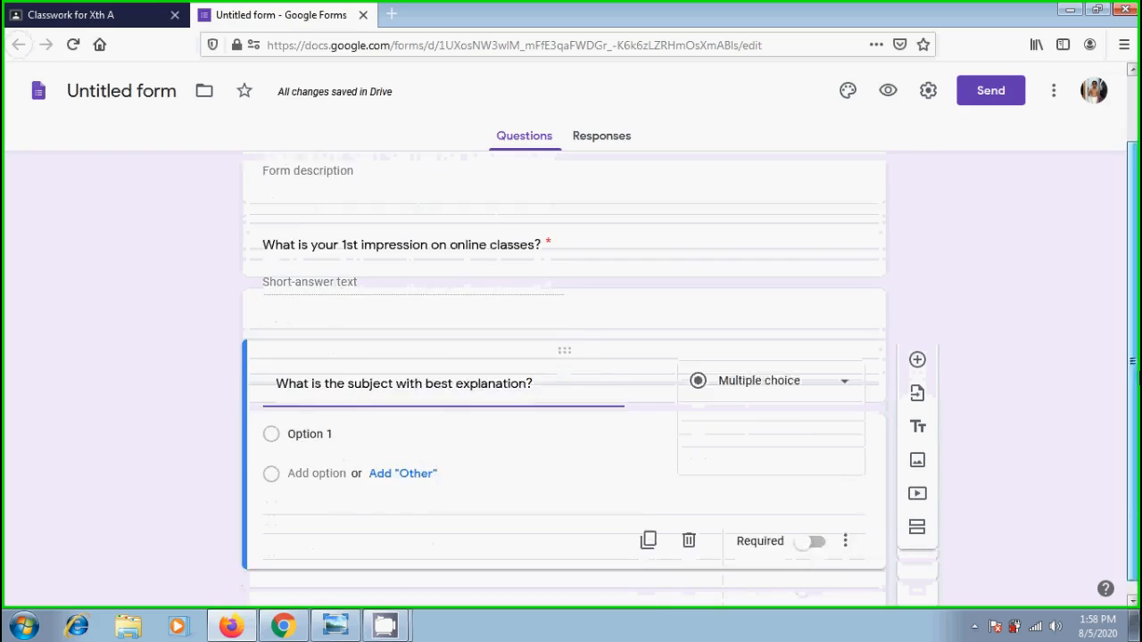
click(335, 415)
text(Maths)
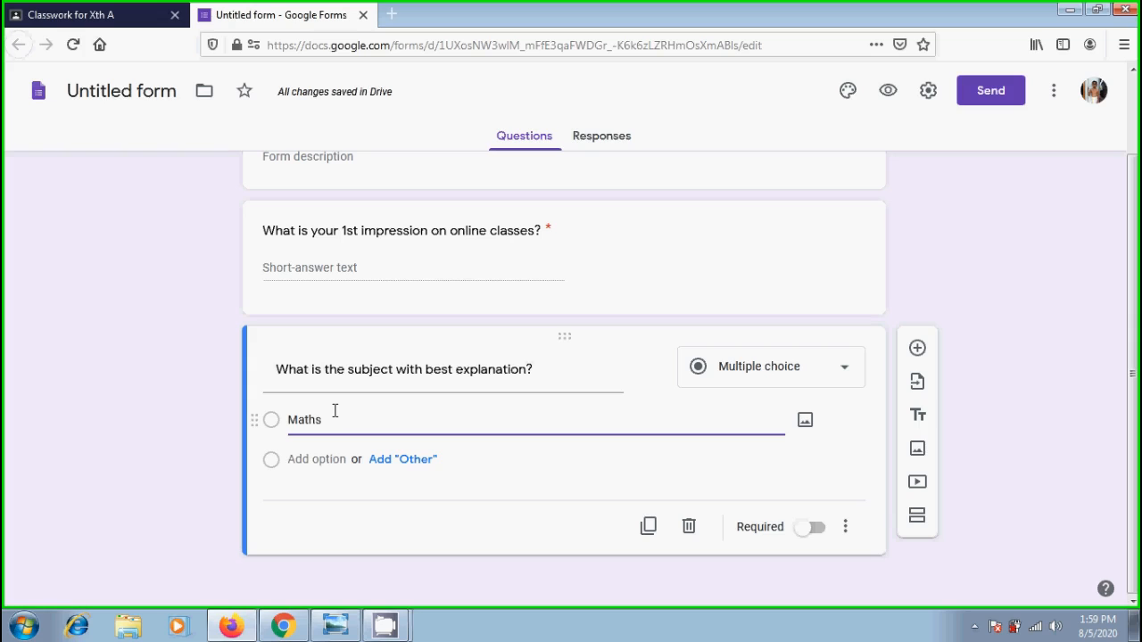
key(Return)
text(Scie)
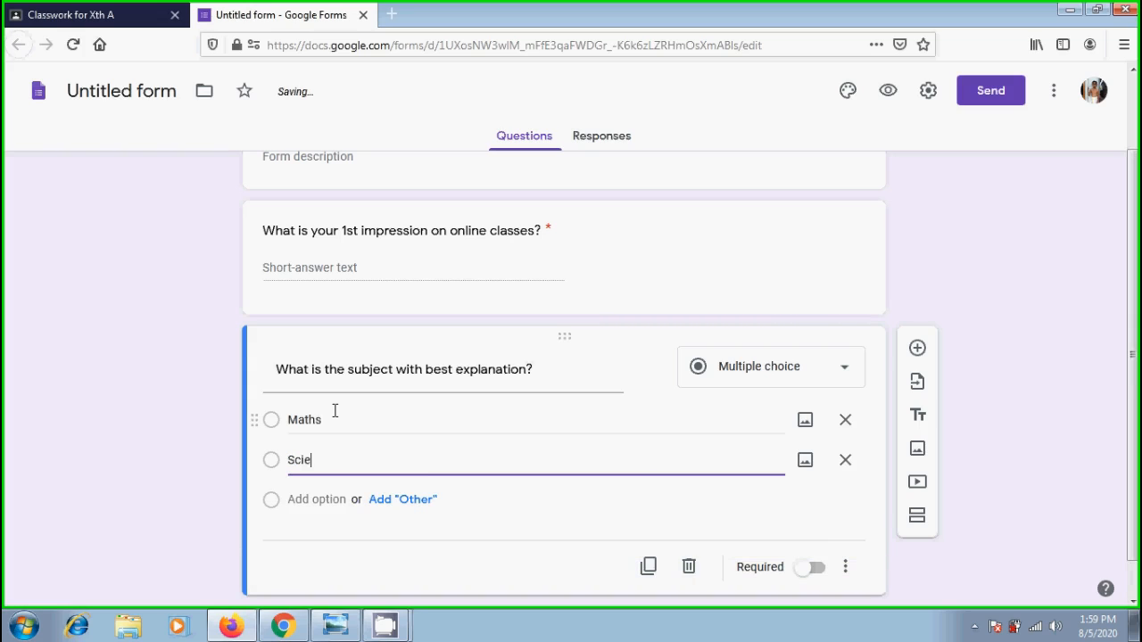
text(nce)
key(Return)
text(English)
key(Return)
text(Co)
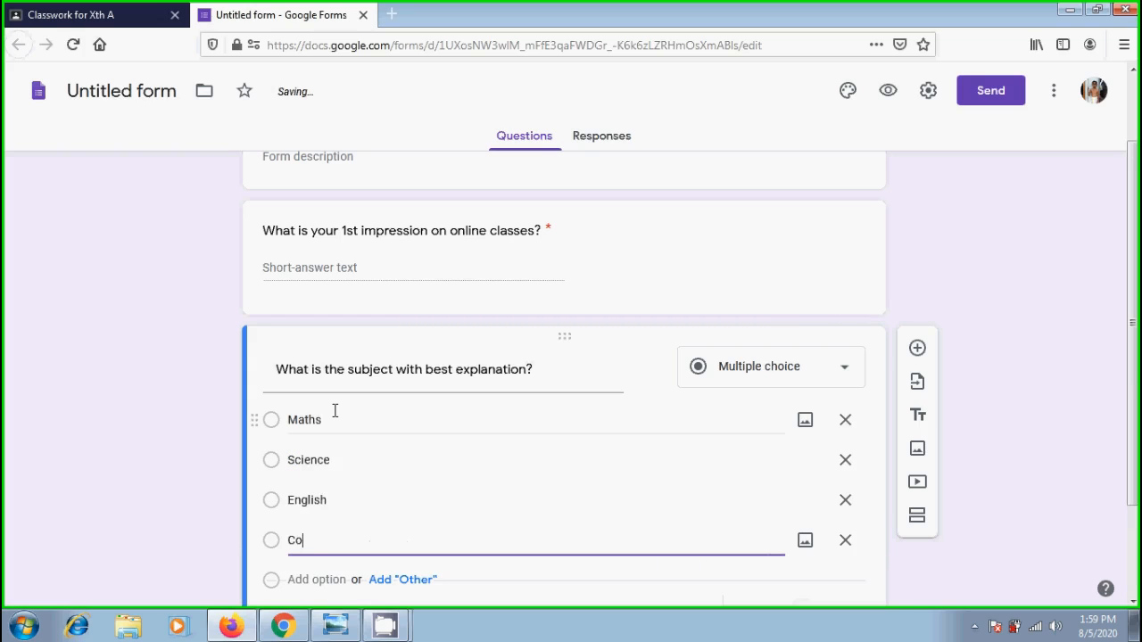
text(mputer)
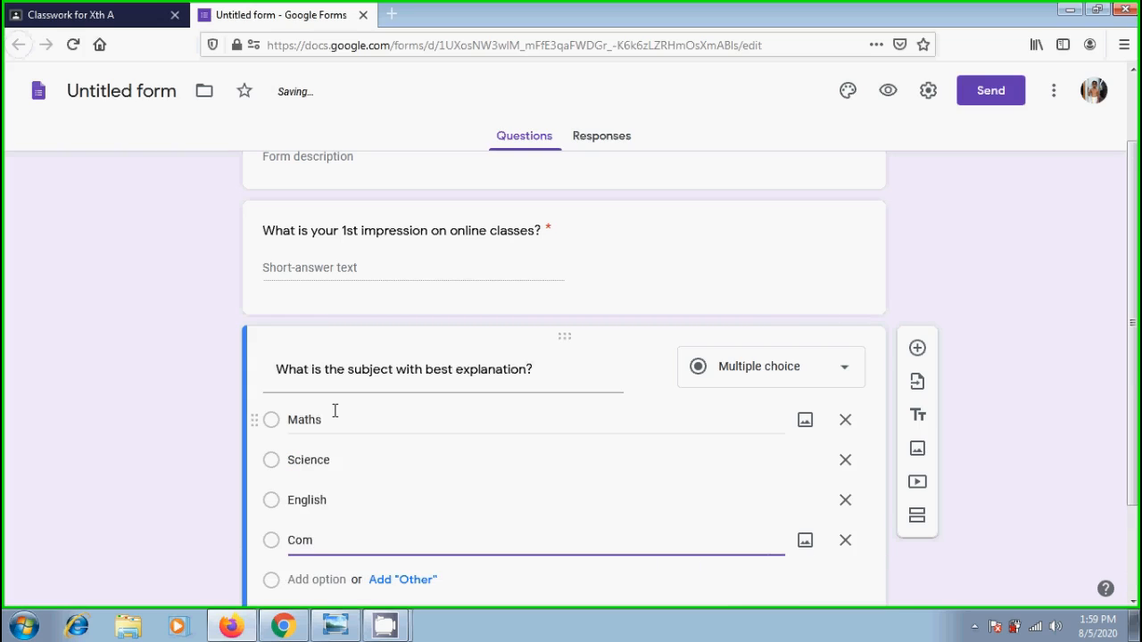
Attach the logo image from the desktop to the Computer option and make the question required.
click(805, 542)
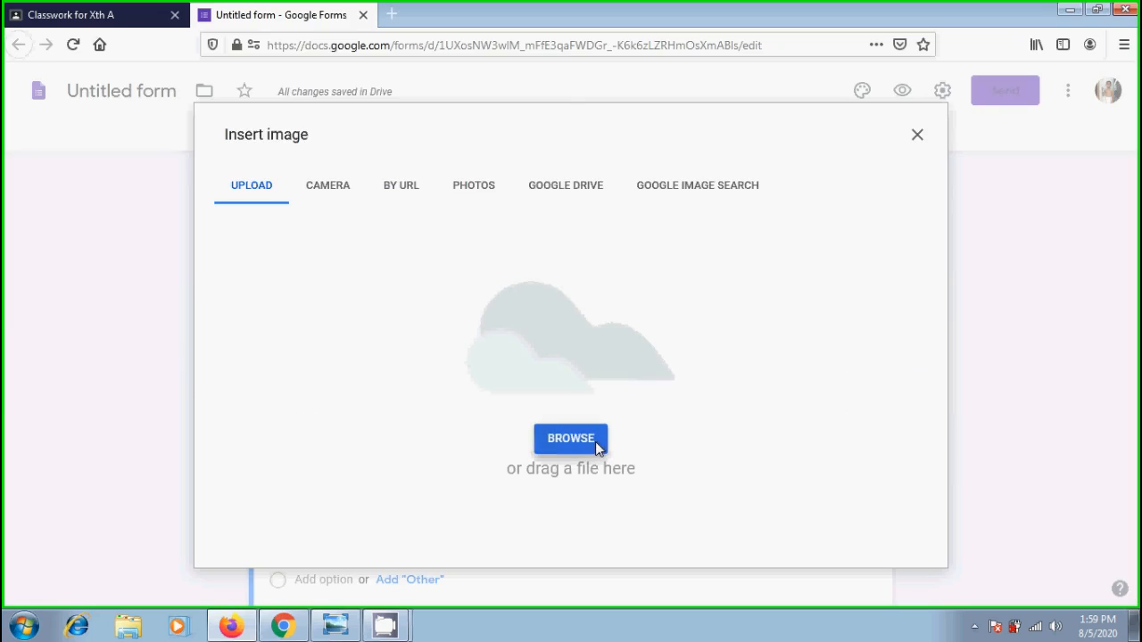
click(595, 441)
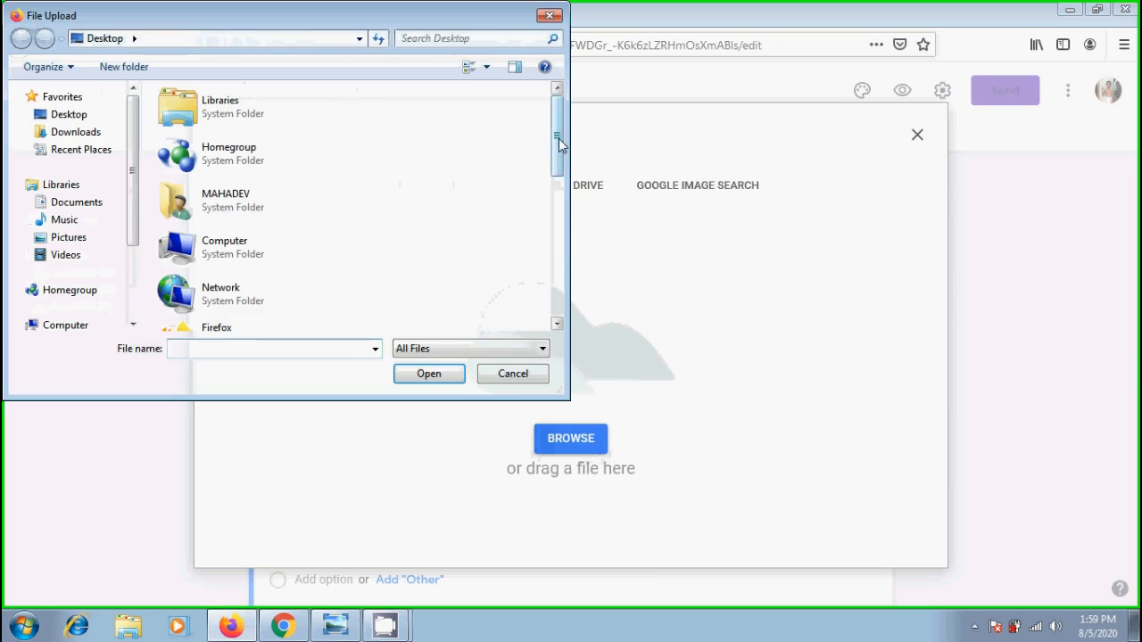
scroll(268, 268, down, 5)
click(248, 268)
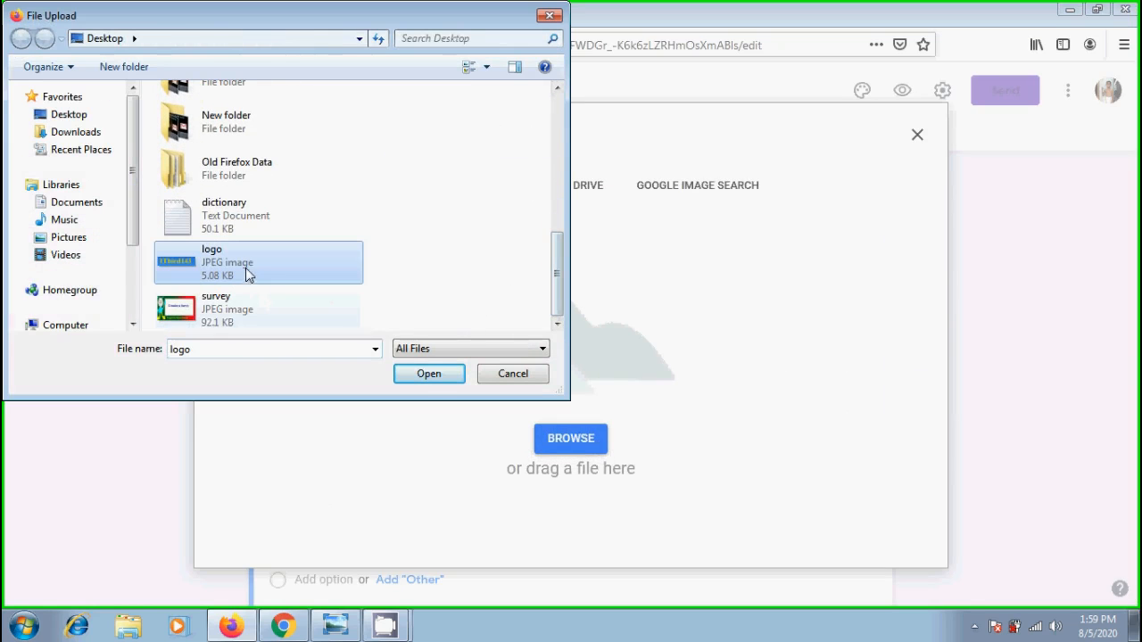
click(428, 374)
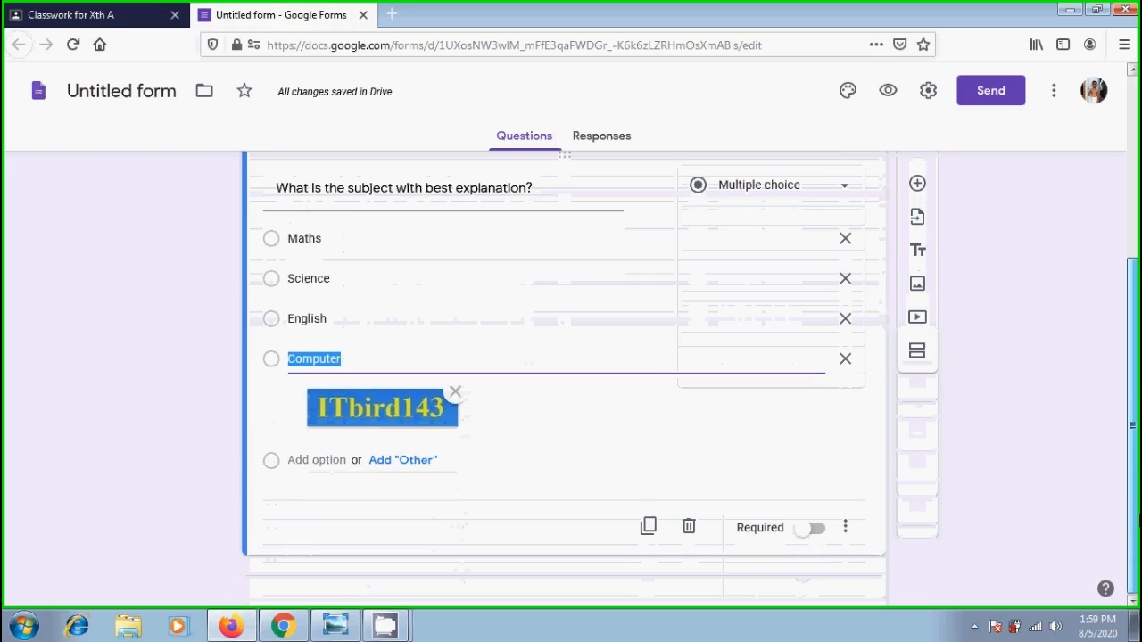
click(821, 535)
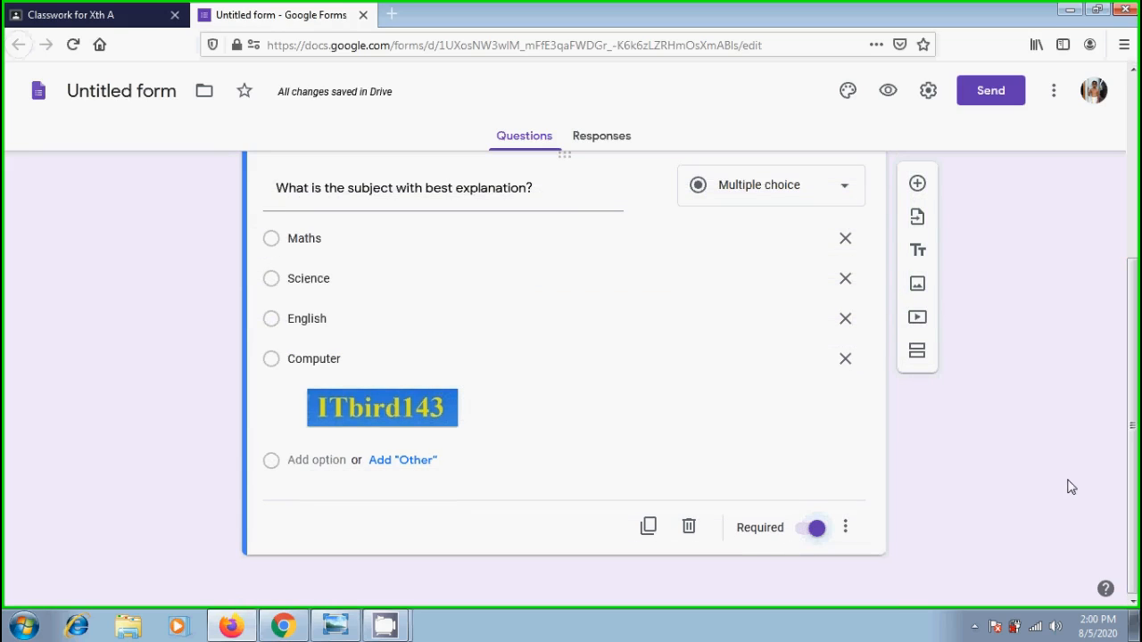
Duplicate the best-explanation question and reword the copy as "What is the subject with least explanation?".
click(648, 526)
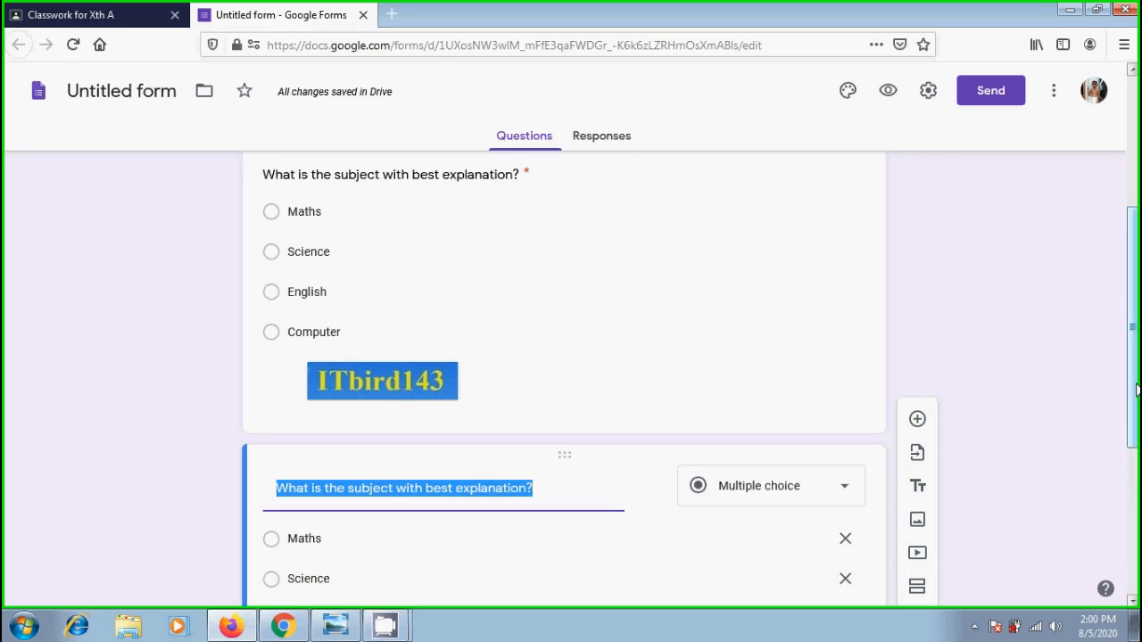
drag(1137, 389, 1137, 490)
click(428, 285)
text(least)
key(Delete)
key(Delete)
key(Delete)
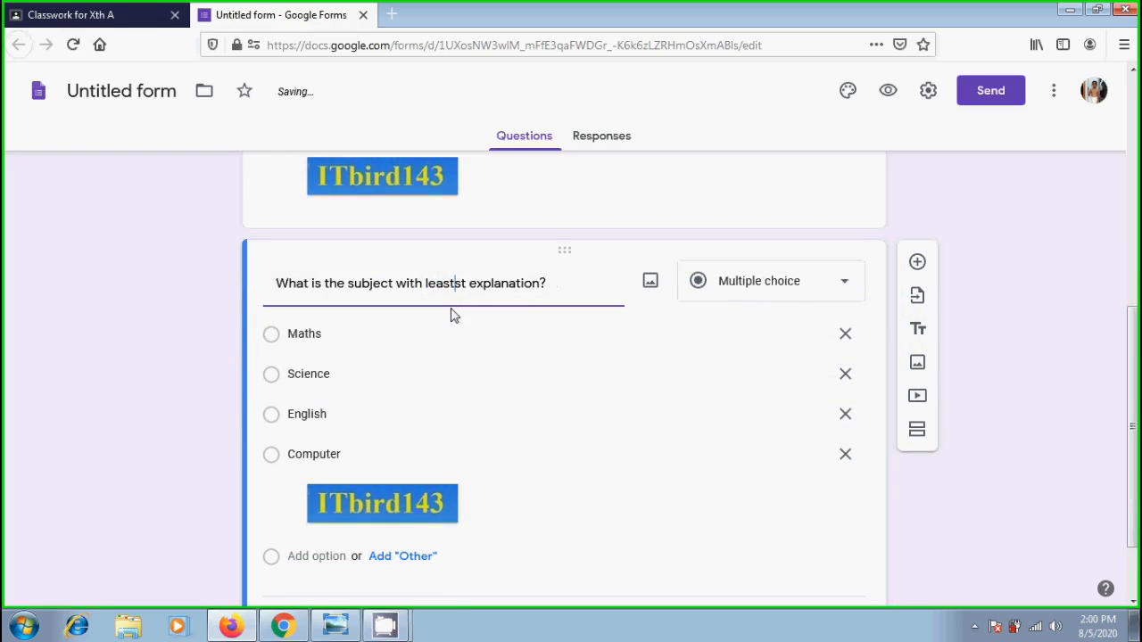
key(Delete)
Name the form file "Survey on online classes" and check the form's responses page before returning to the questions.
scroll(174, 200, up, 5)
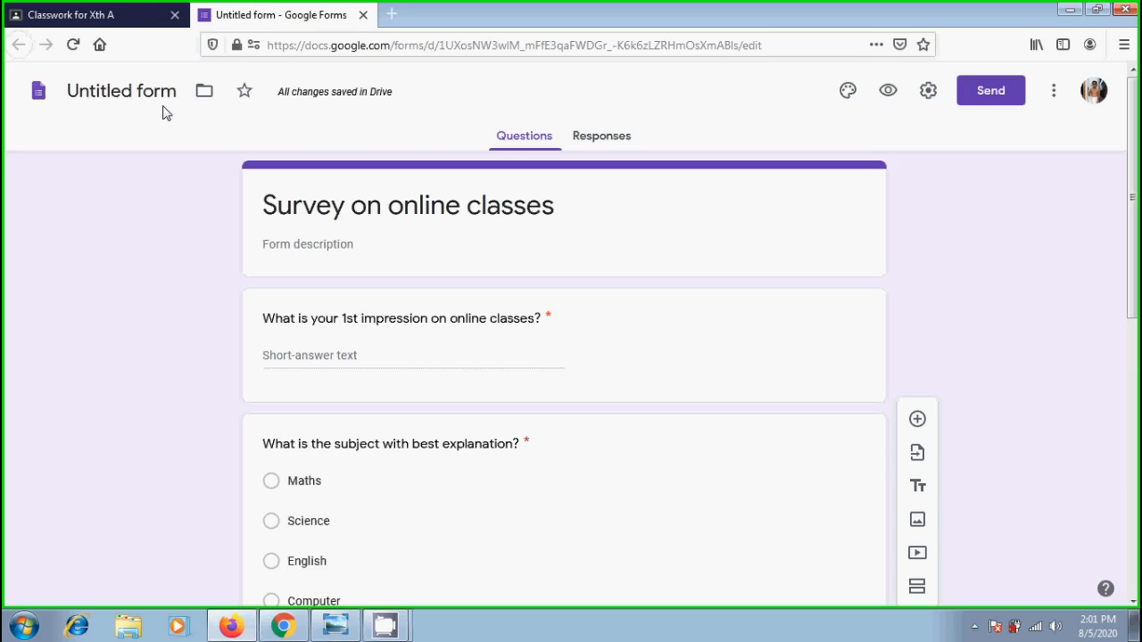
triple_click(555, 212)
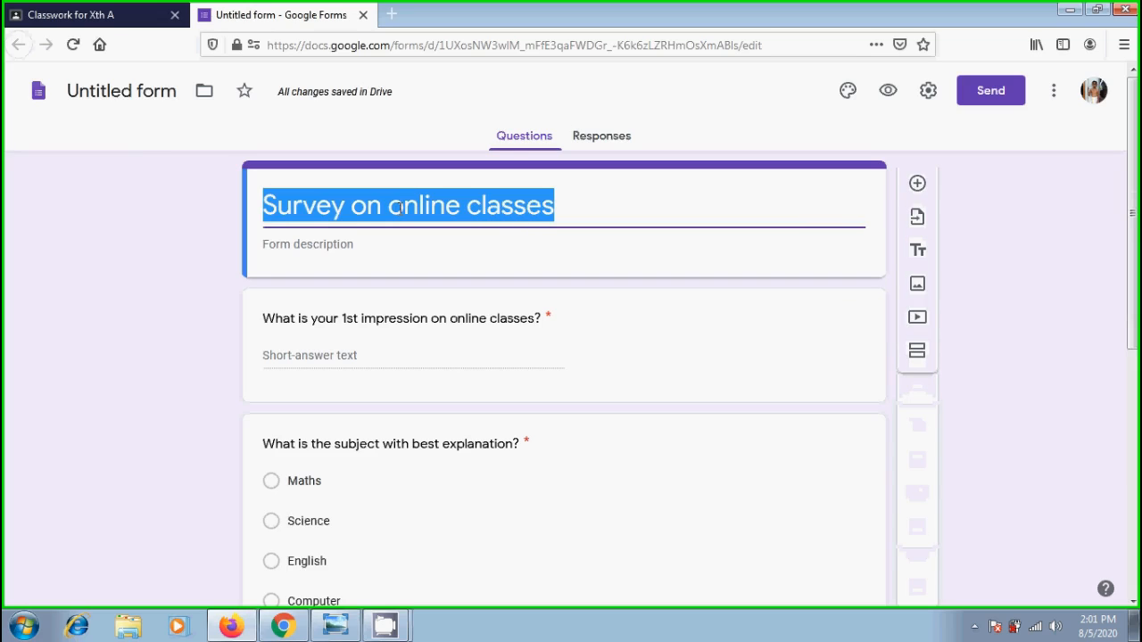
click(119, 93)
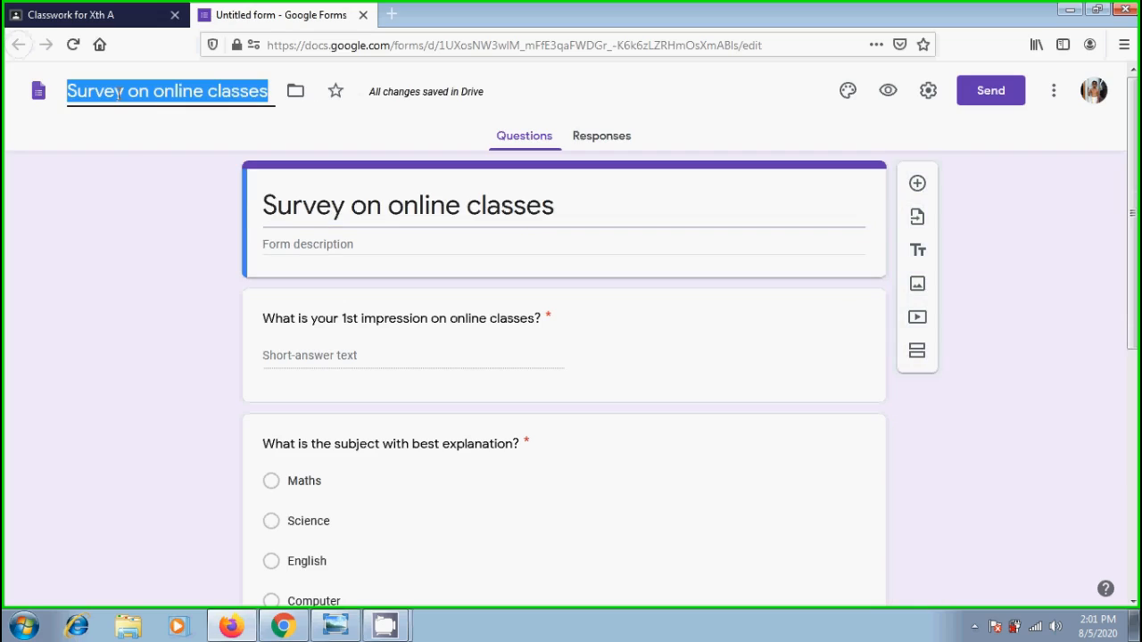
click(147, 146)
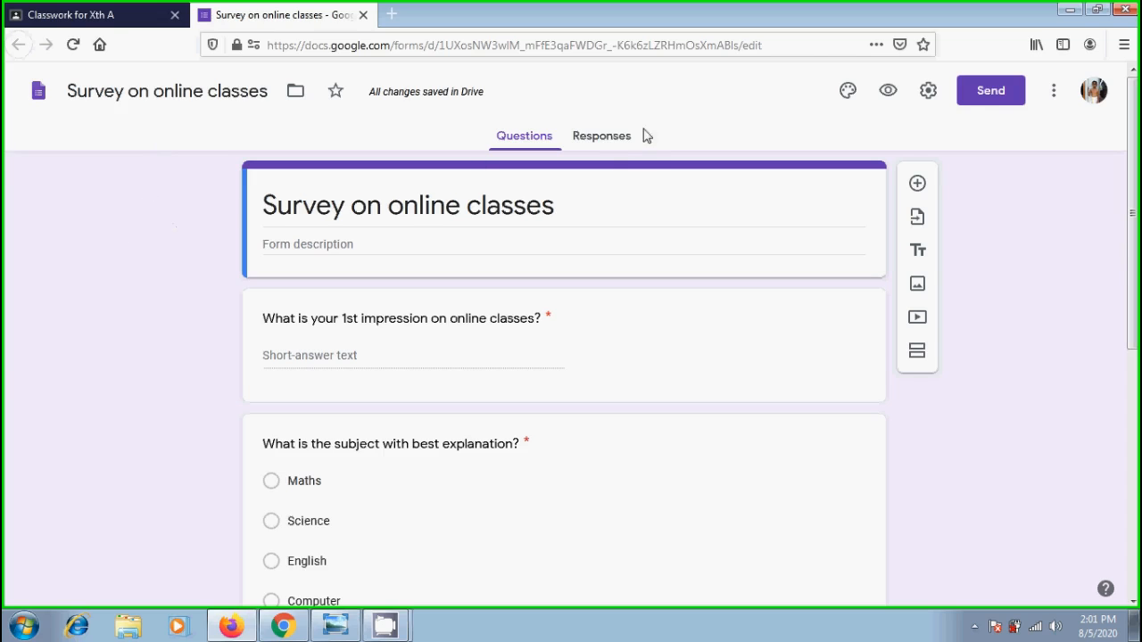
click(603, 140)
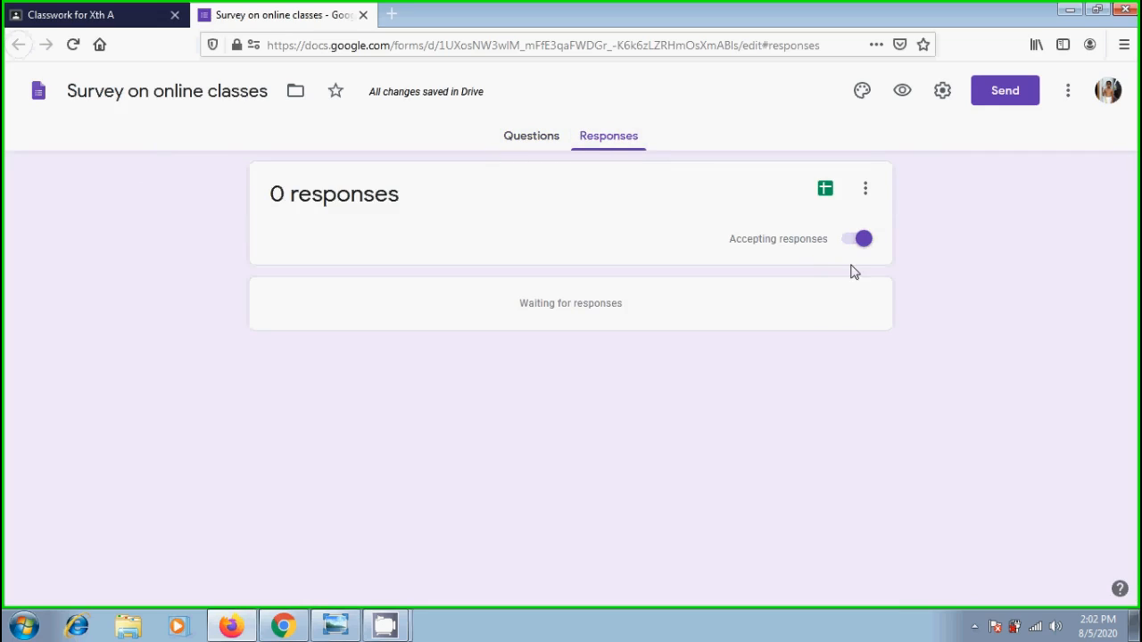
click(530, 141)
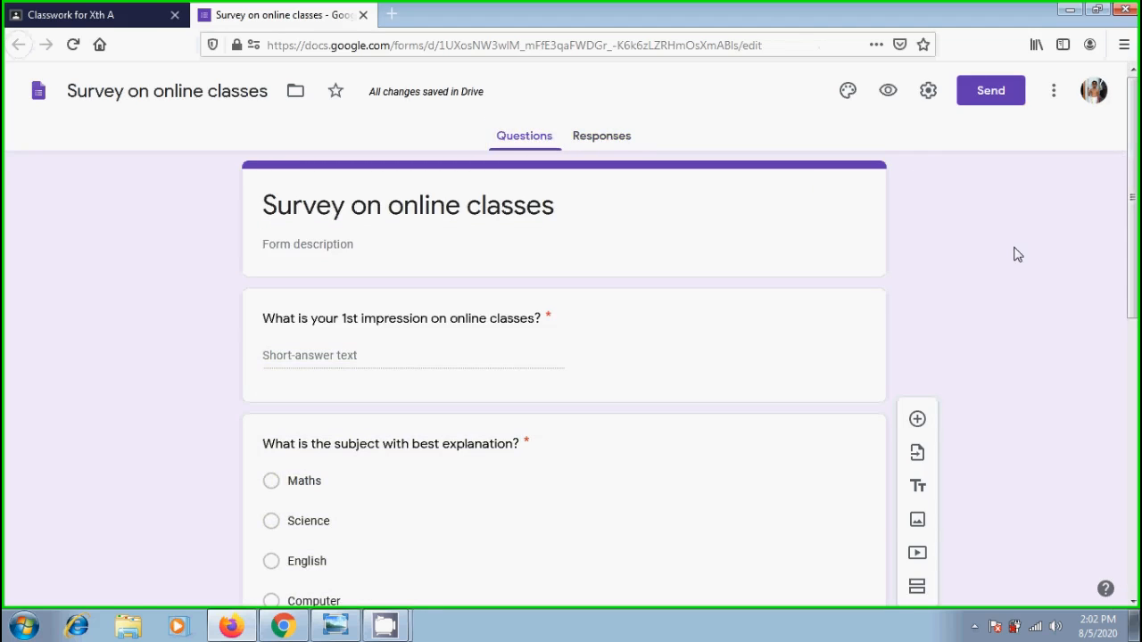
Customize the form theme with the first Work and School header image and the bright blue theme colour.
click(850, 98)
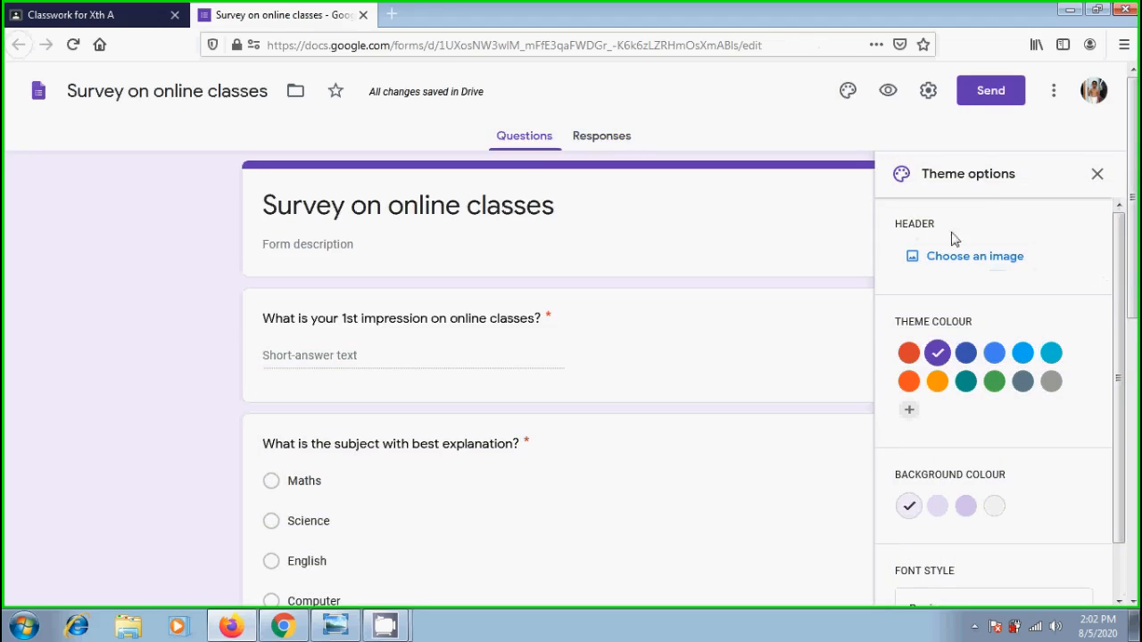
click(994, 268)
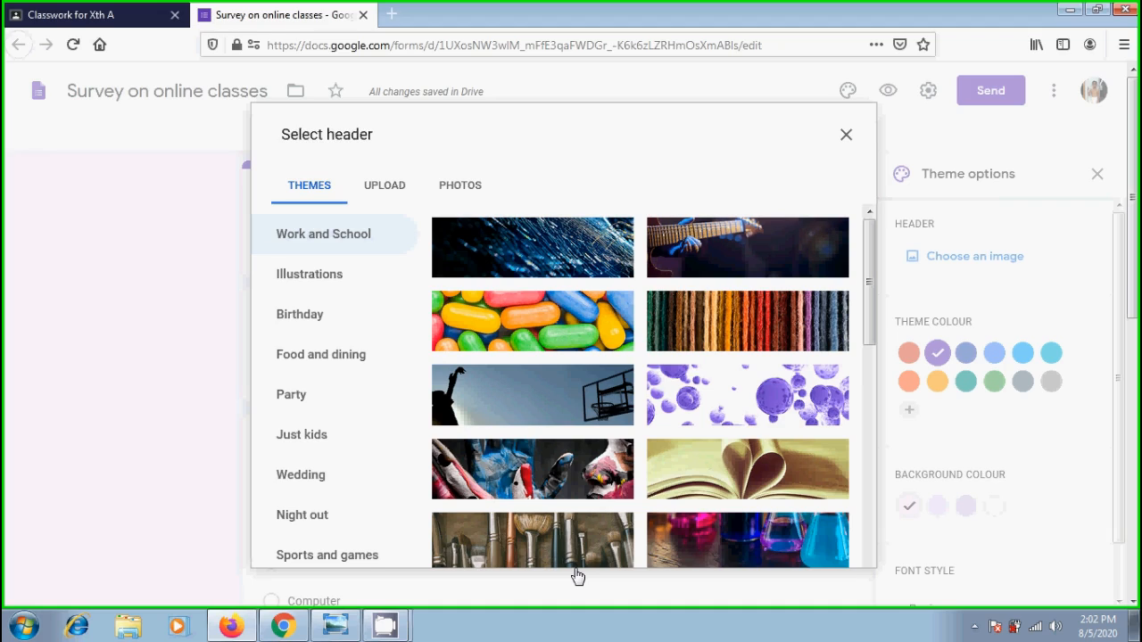
click(610, 256)
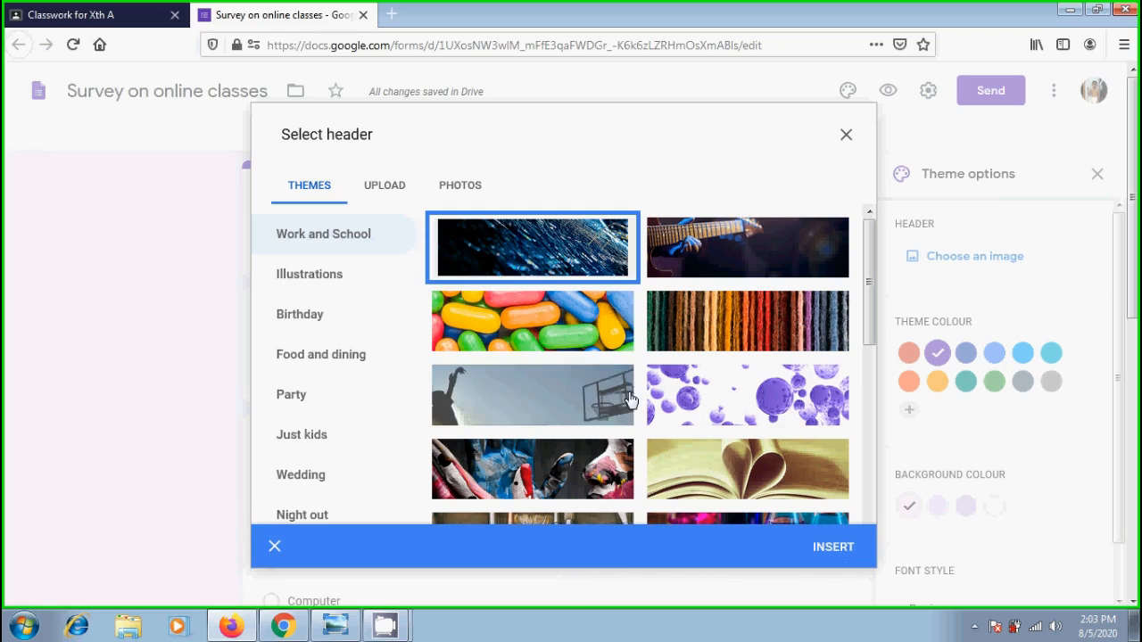
click(846, 555)
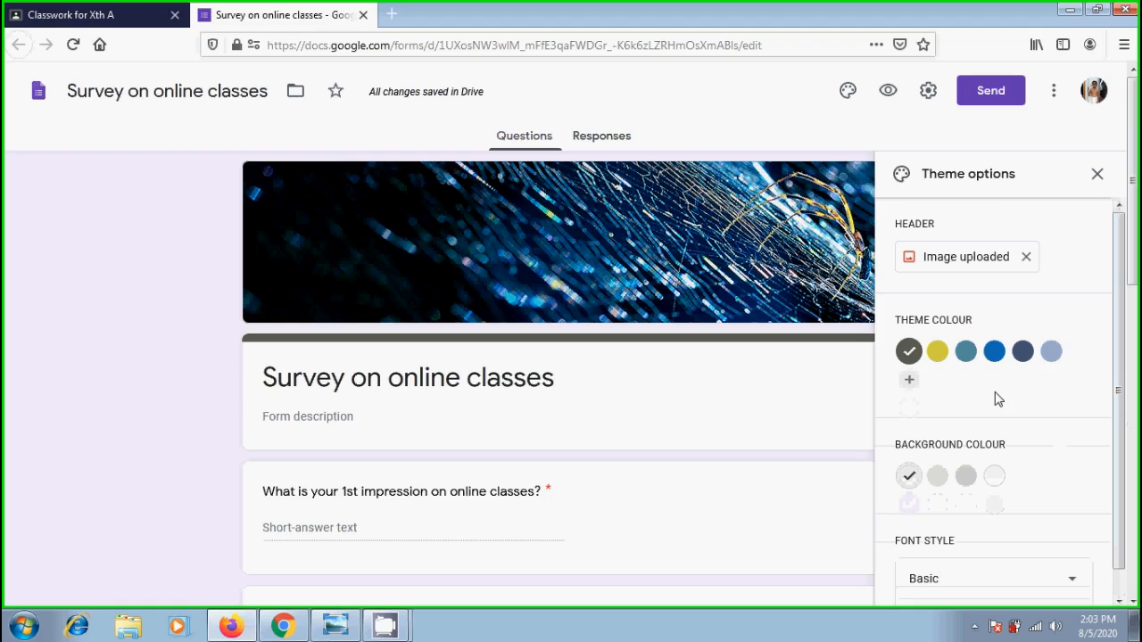
click(995, 353)
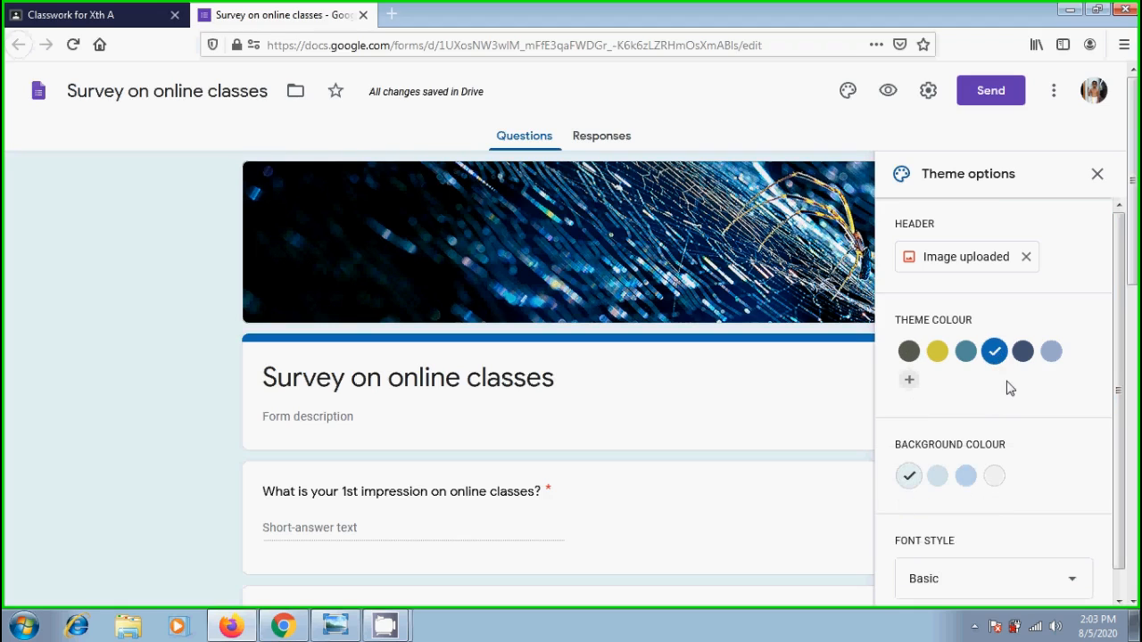
Preview the survey form as respondents see it and look through its questions.
click(888, 98)
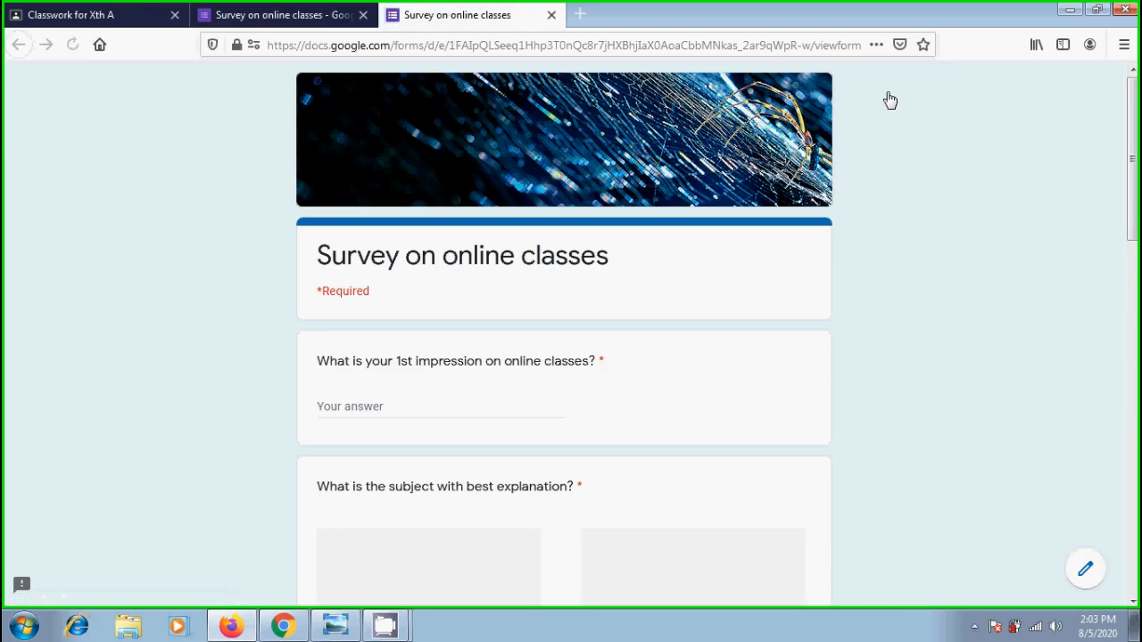
drag(1135, 201, 1139, 159)
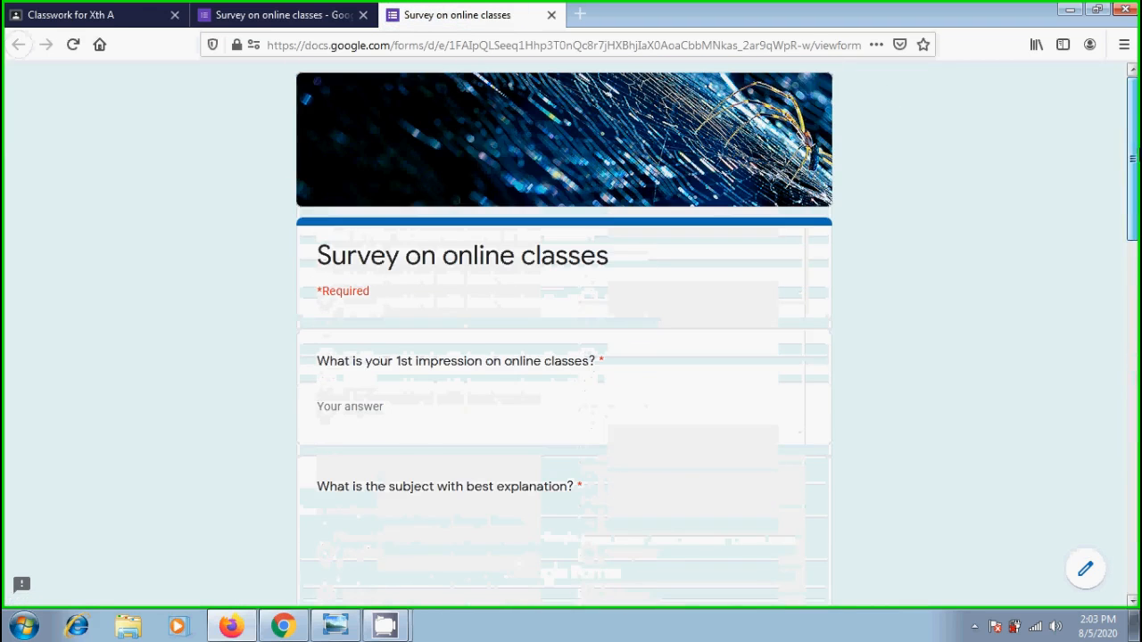
Close the form preview, check the form's email sending options without sending, and close the form to return to the Classroom material.
click(551, 16)
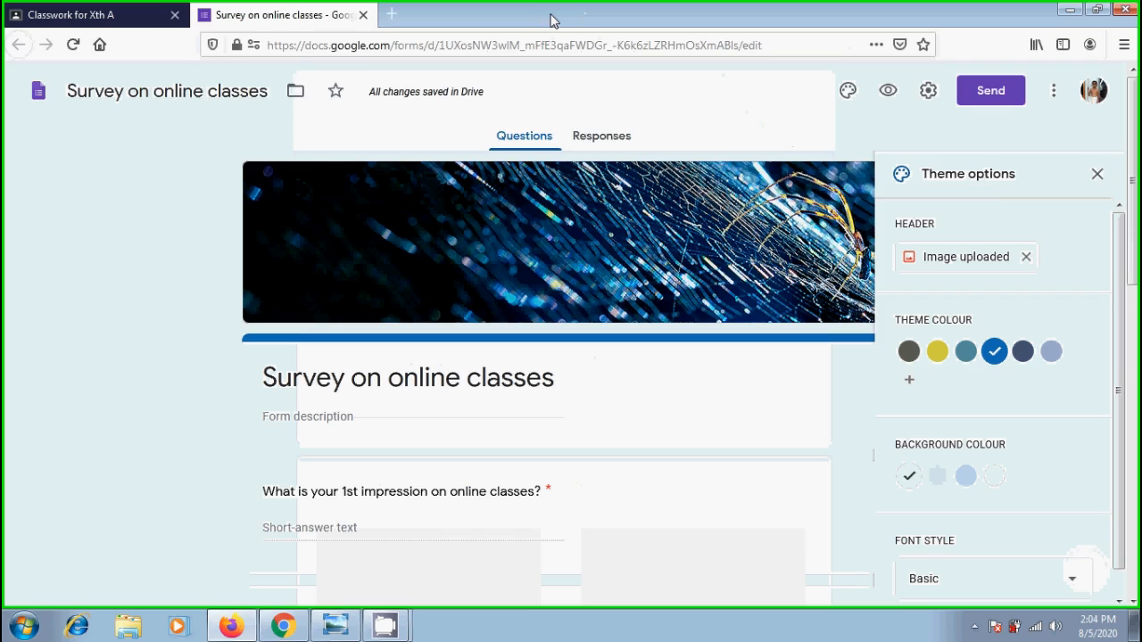
click(994, 100)
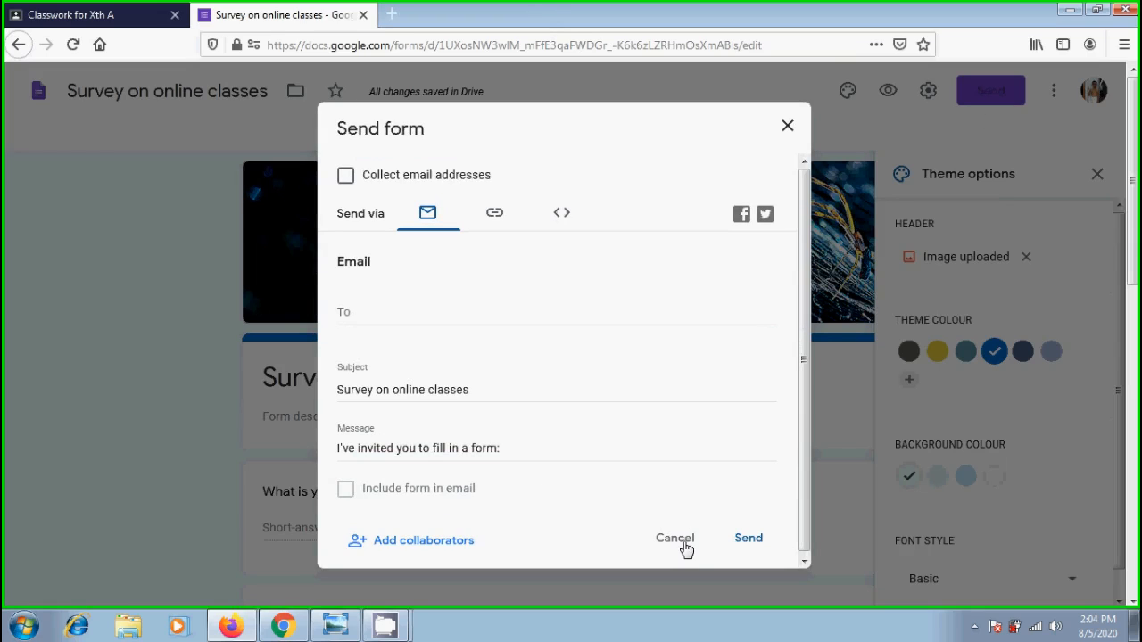
click(684, 546)
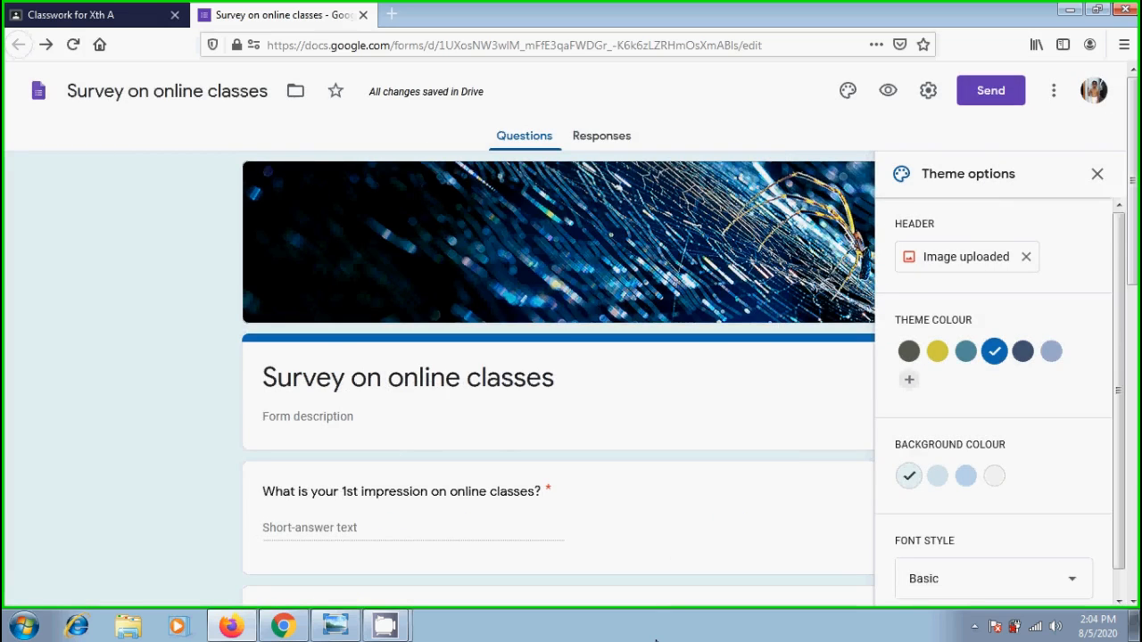
click(363, 14)
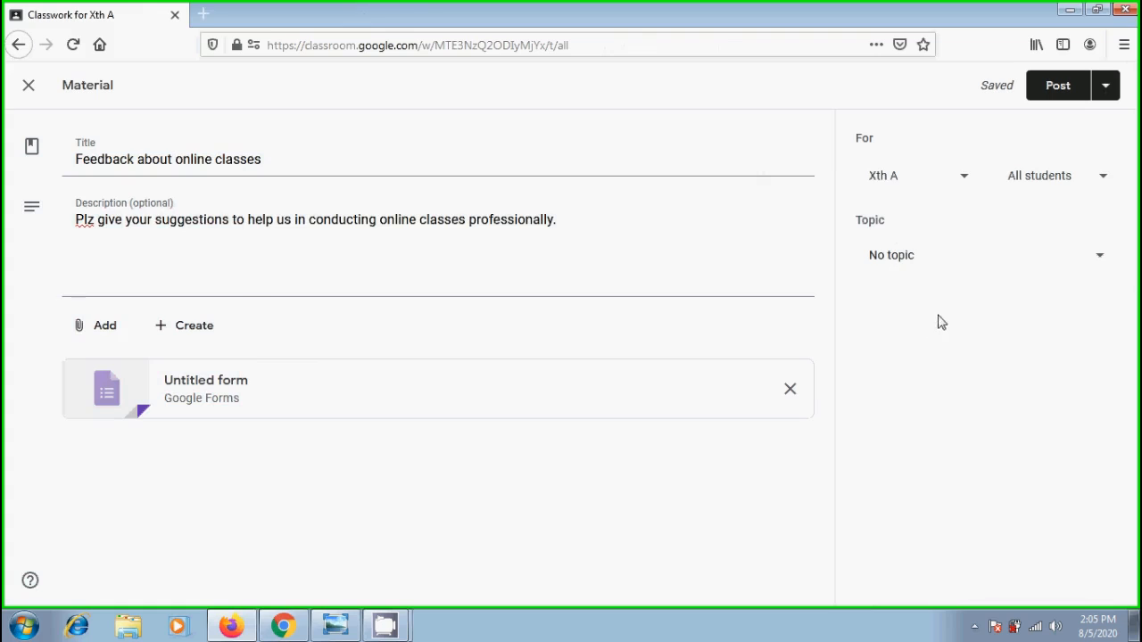
File the feedback material for all students of Xth A under the Windows topic and post it.
click(1106, 182)
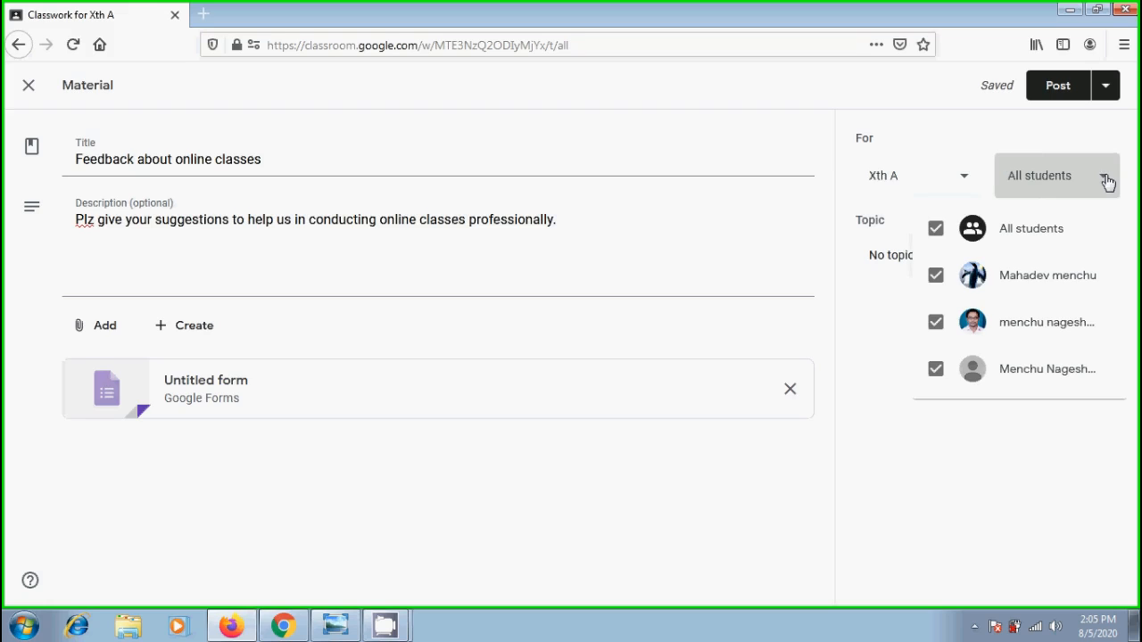
click(1106, 181)
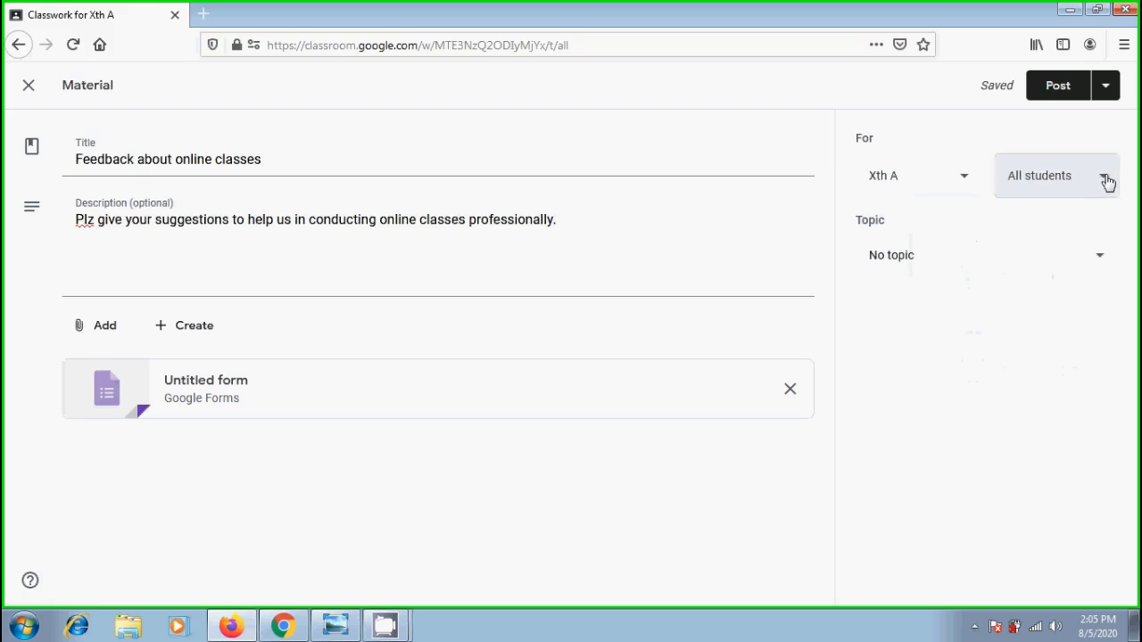
click(1100, 262)
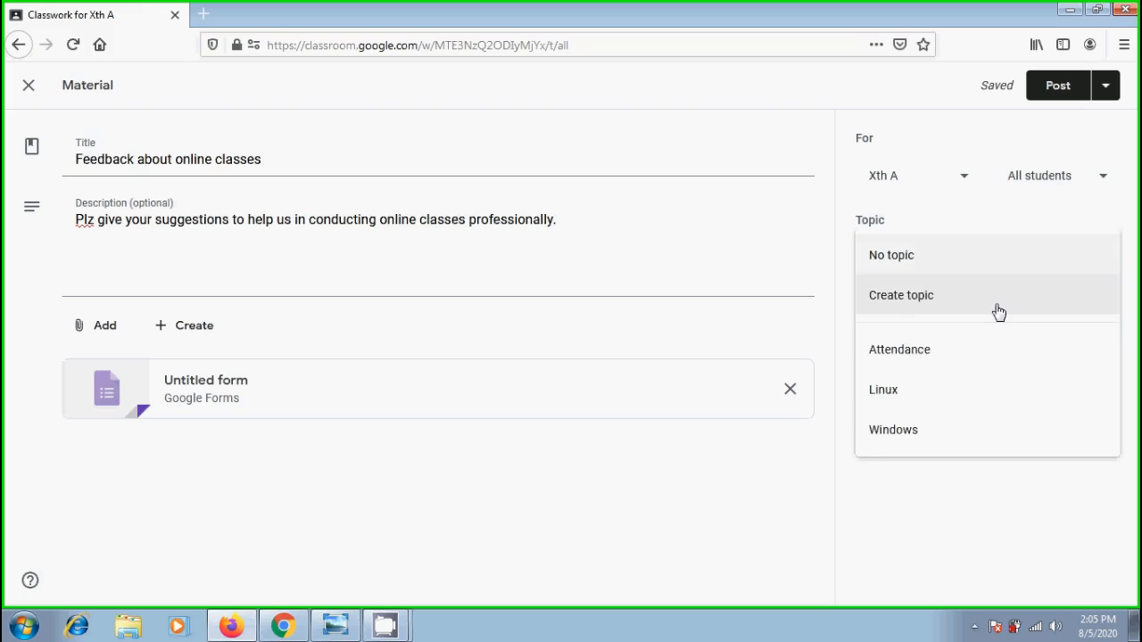
click(928, 444)
click(1062, 89)
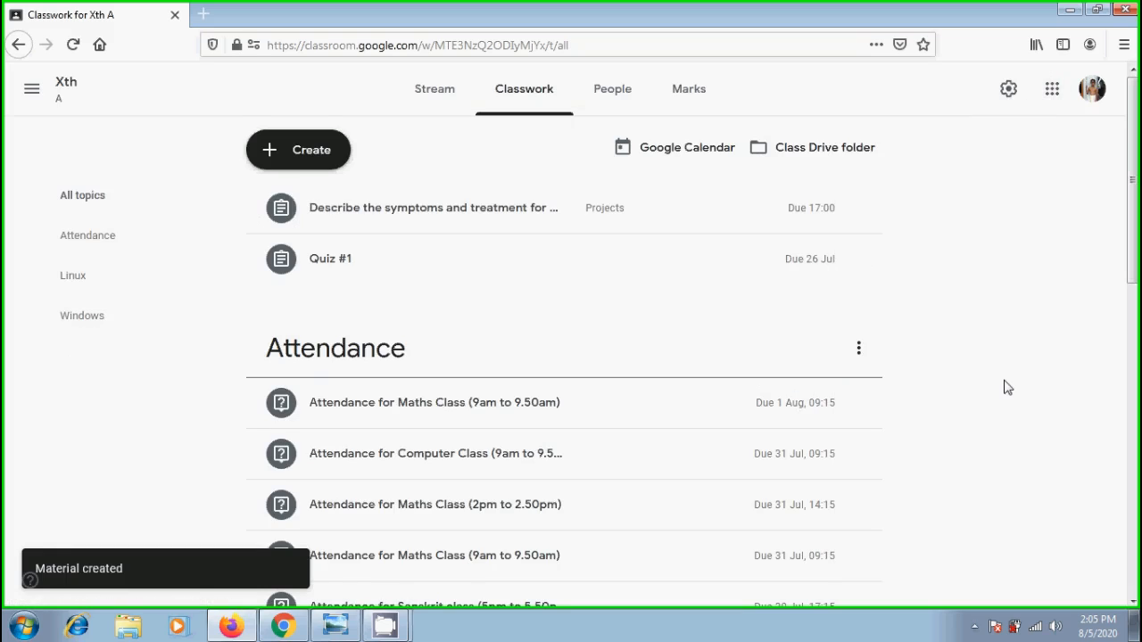
Switch to the student's Classroom in Chrome and open the survey attached to "Feedback about online classes" under the Windows topic.
click(282, 626)
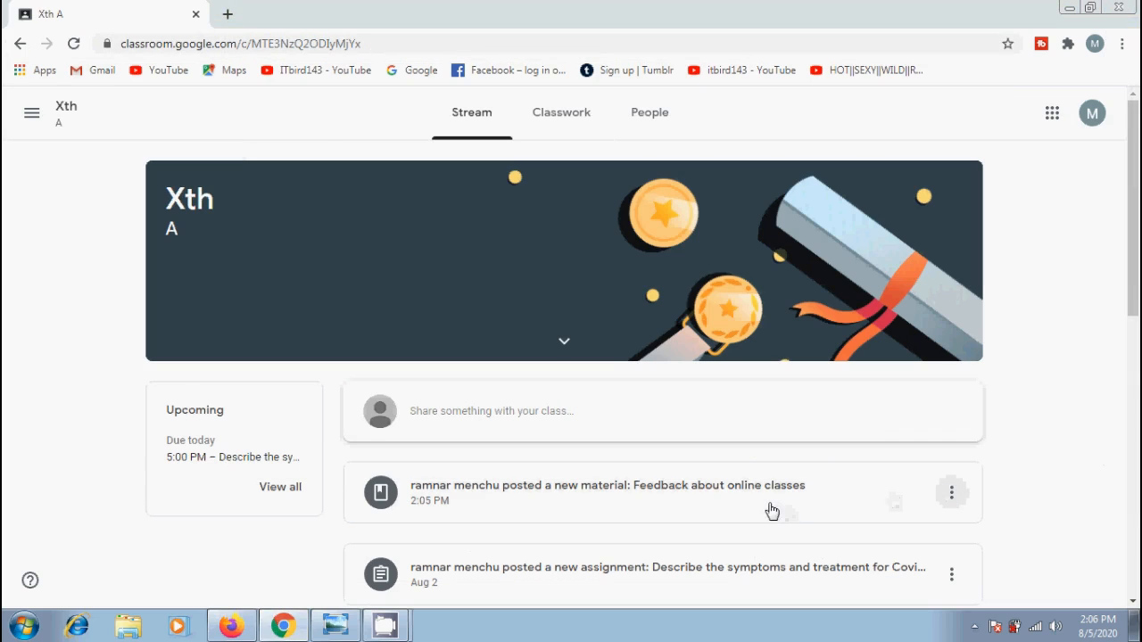
click(570, 119)
drag(1137, 196, 1137, 487)
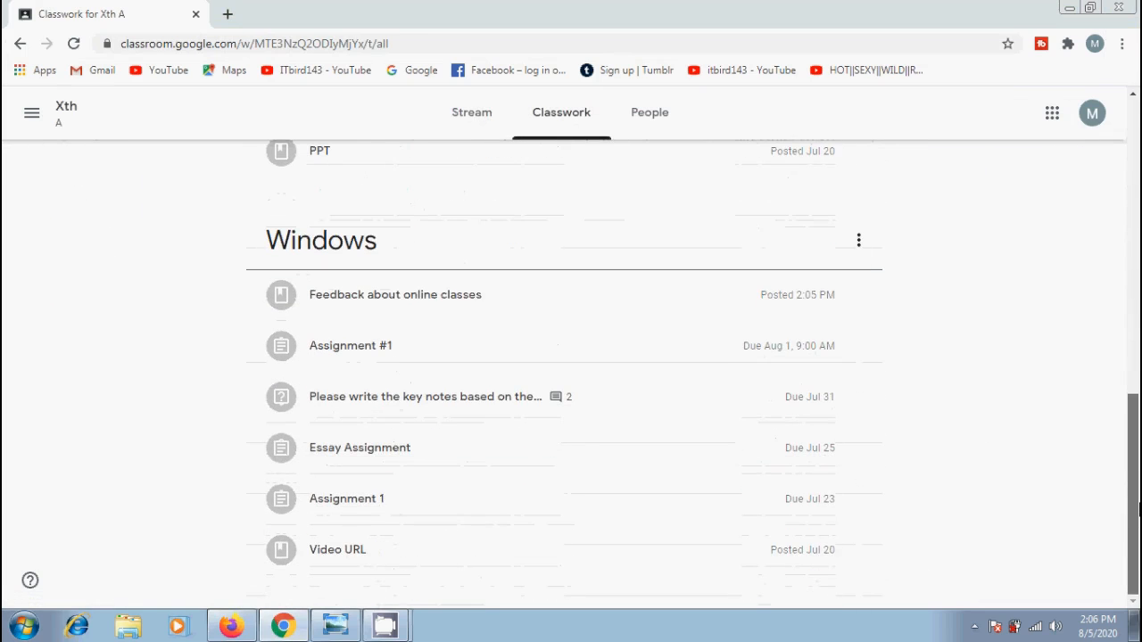
click(428, 297)
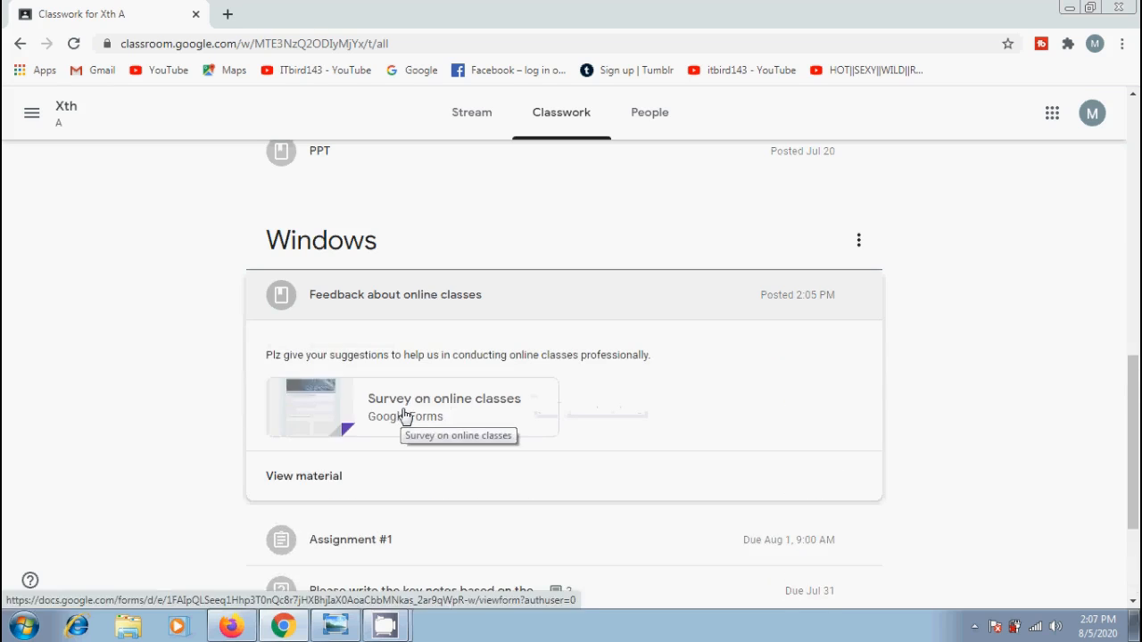
click(403, 416)
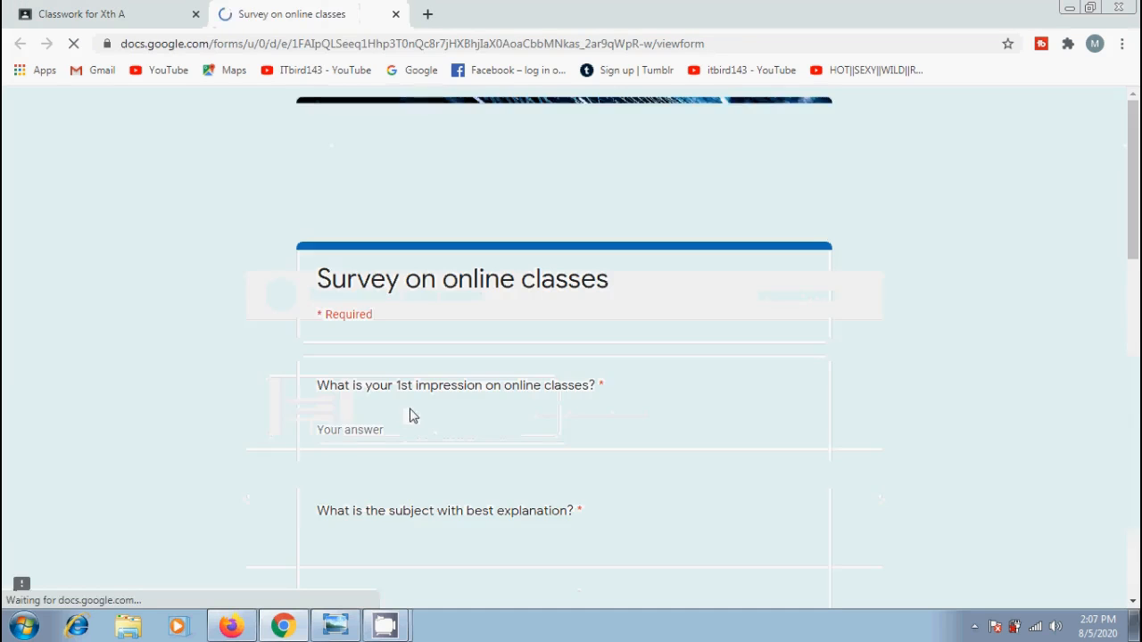
Answer the survey with "hffghfhfhg" as first impression, Computer as best and Maths as least explained, submit it and close the form.
click(415, 423)
text(hffghfhfhg)
scroll(414, 423, down, 6)
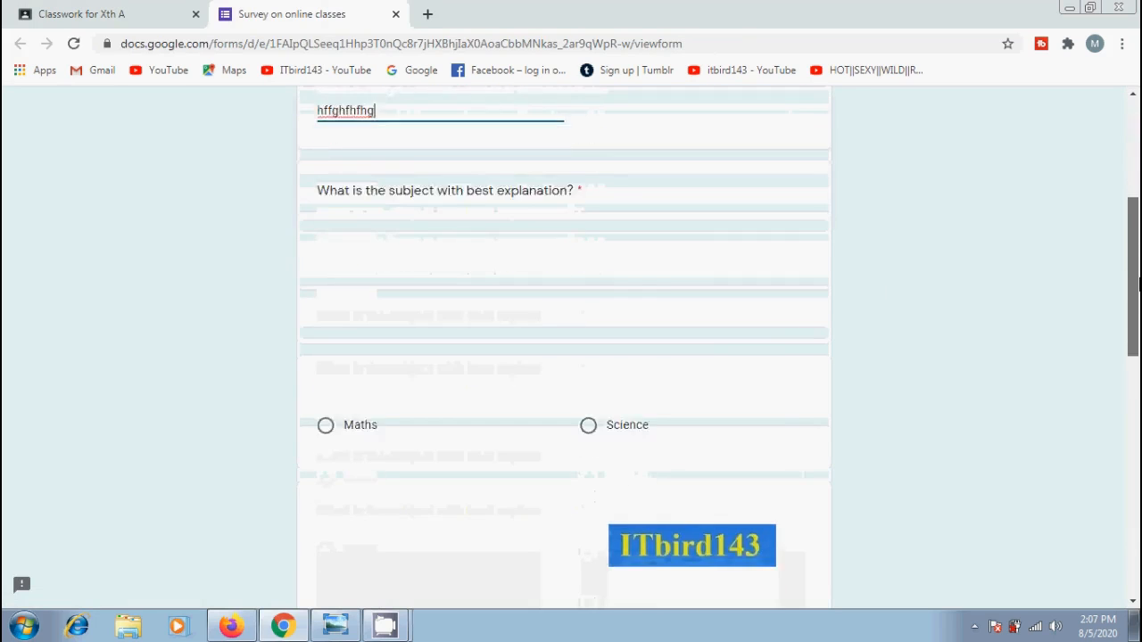
click(587, 445)
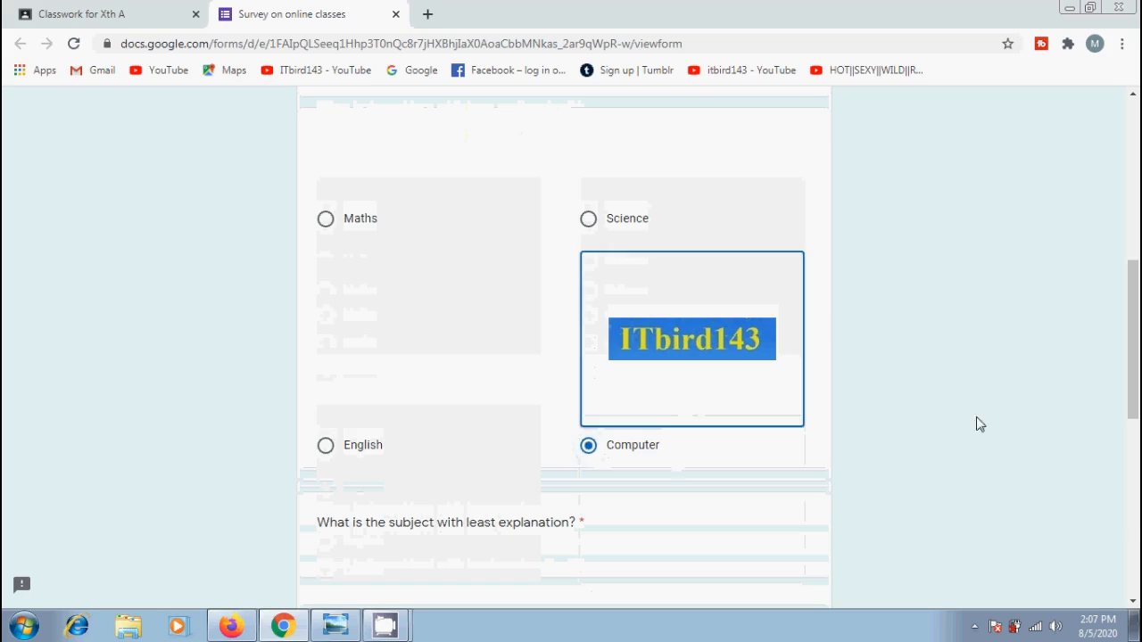
scroll(976, 423, down, 5)
click(490, 297)
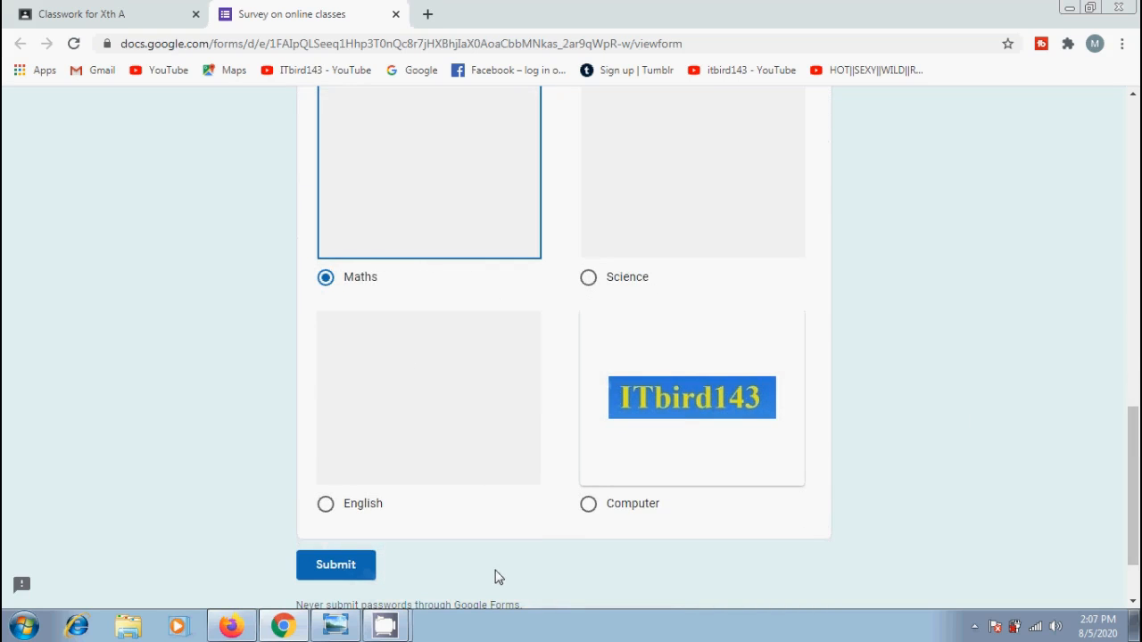
click(362, 565)
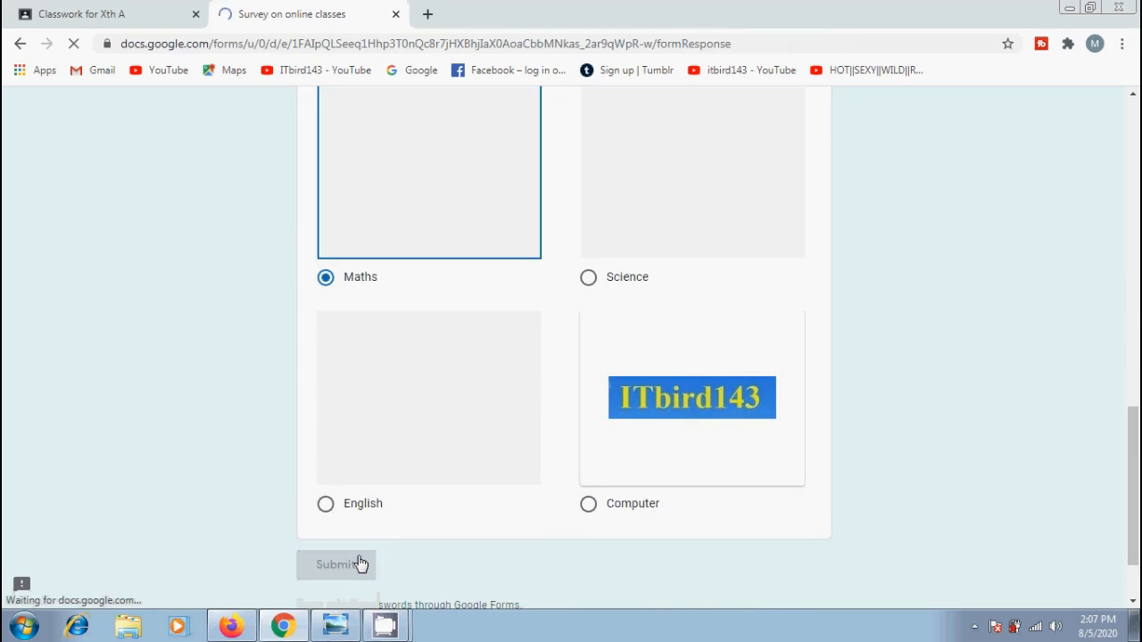
click(395, 15)
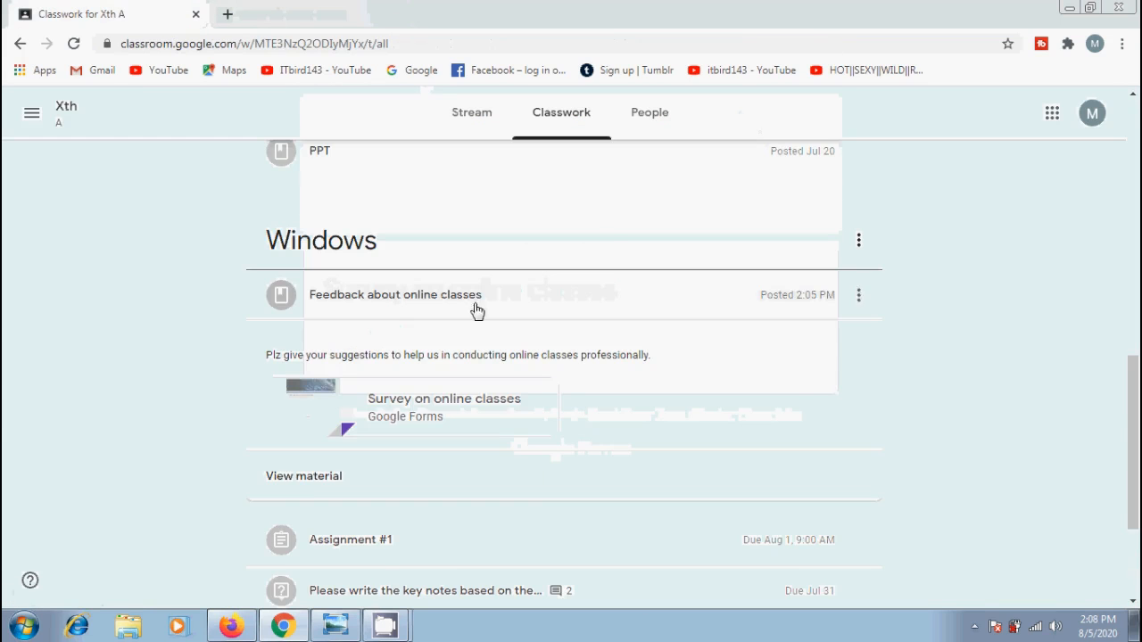
Open the full page of the feedback material and post the class comment "superrr".
click(303, 477)
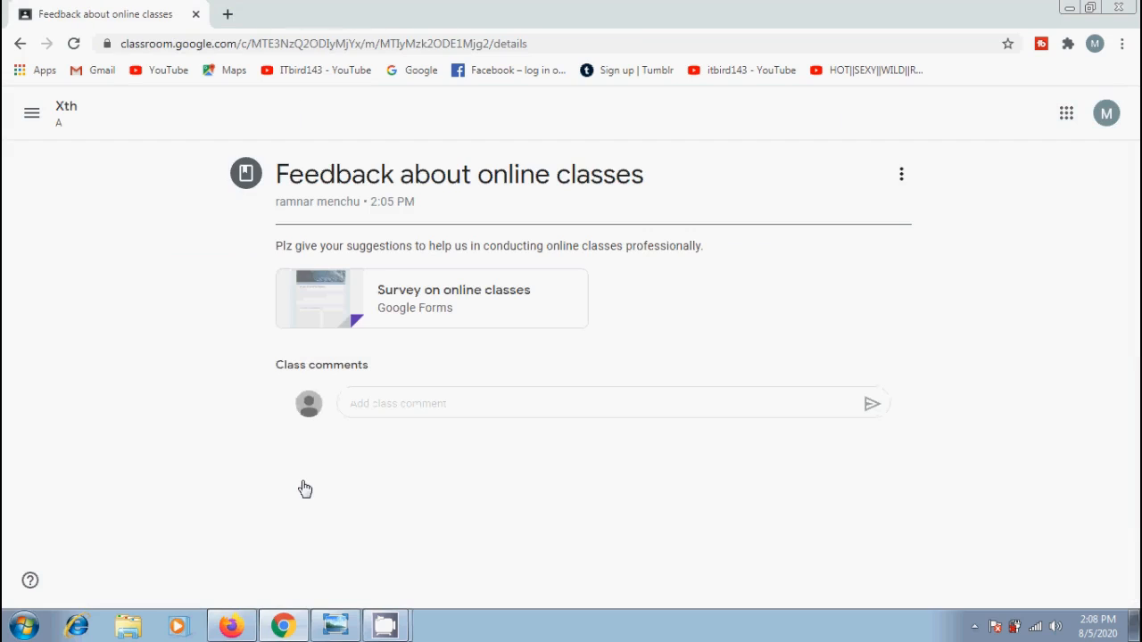
click(413, 403)
text(superrr)
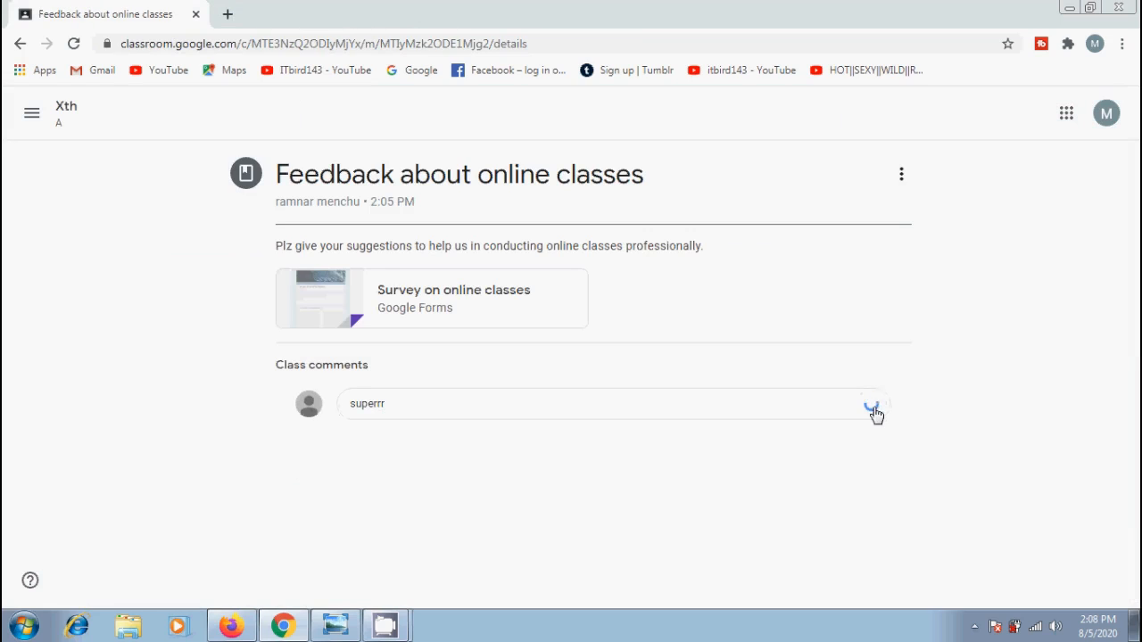
click(872, 404)
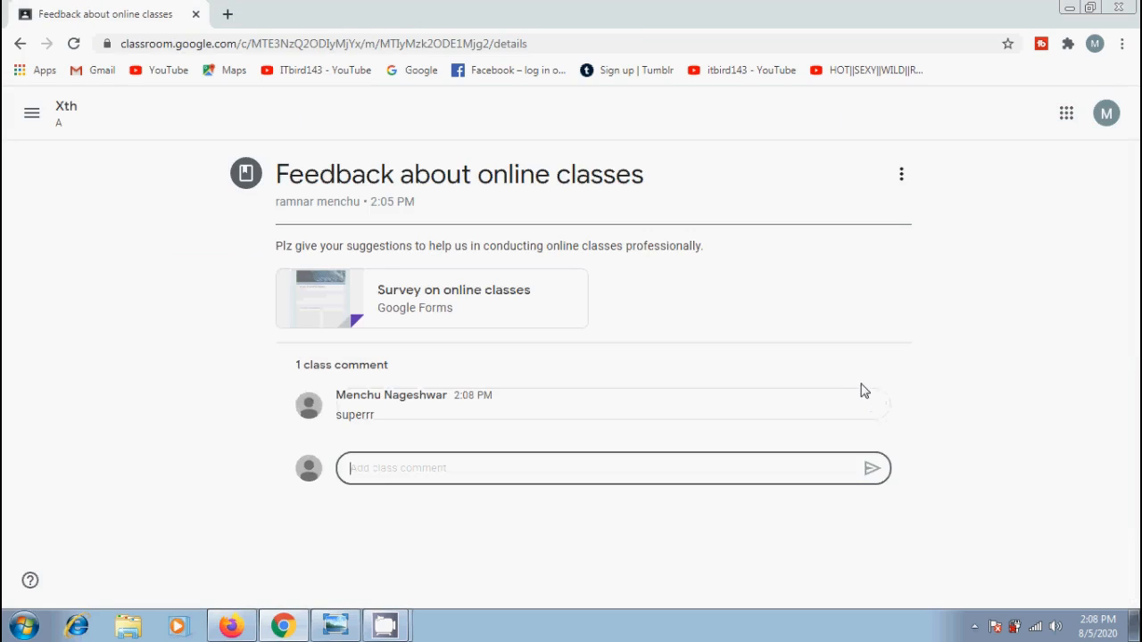
Switch to the teacher's Classroom in Firefox and open the "Feedback about online classes" material page to view its class comments.
click(230, 626)
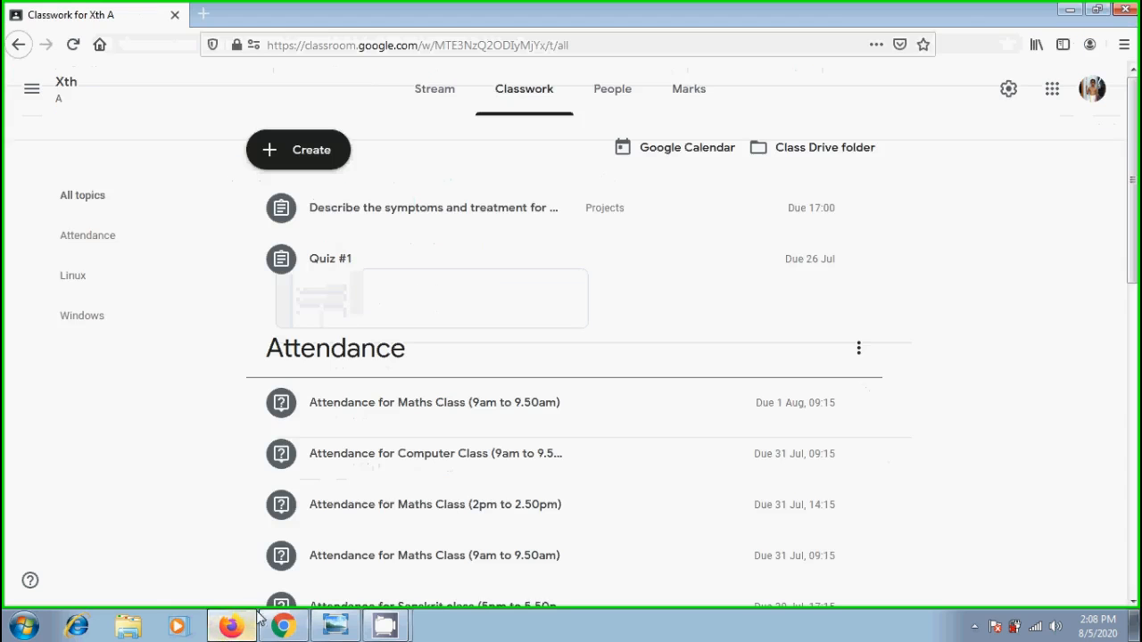
scroll(354, 364, down, 10)
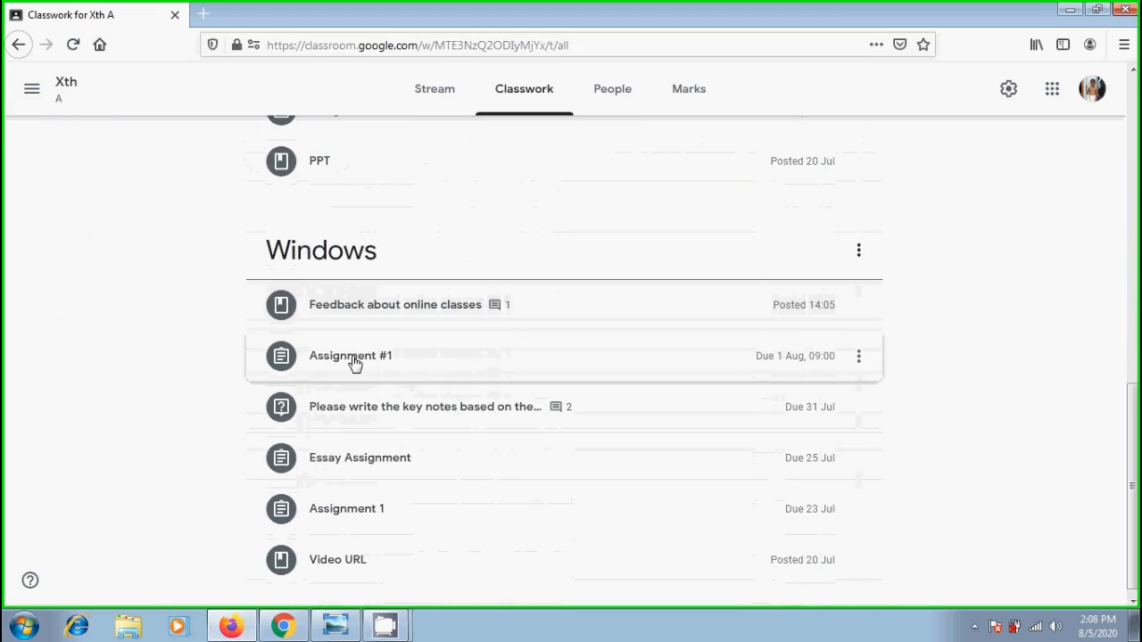
click(370, 304)
click(309, 523)
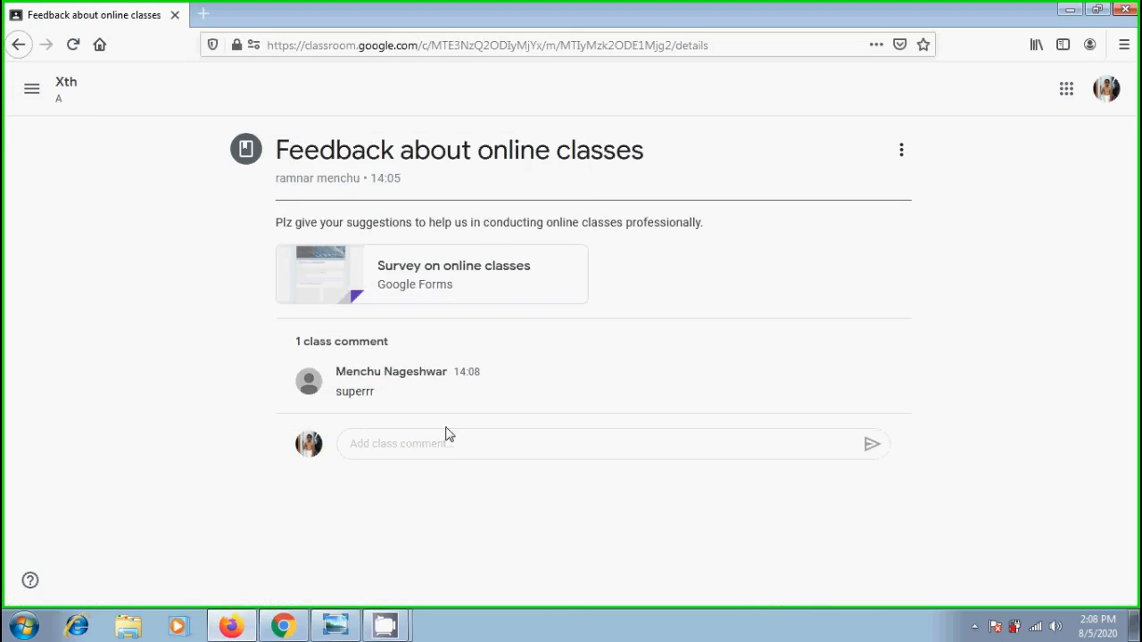
Open the attached survey for editing and review the summary of its submitted responses.
click(323, 256)
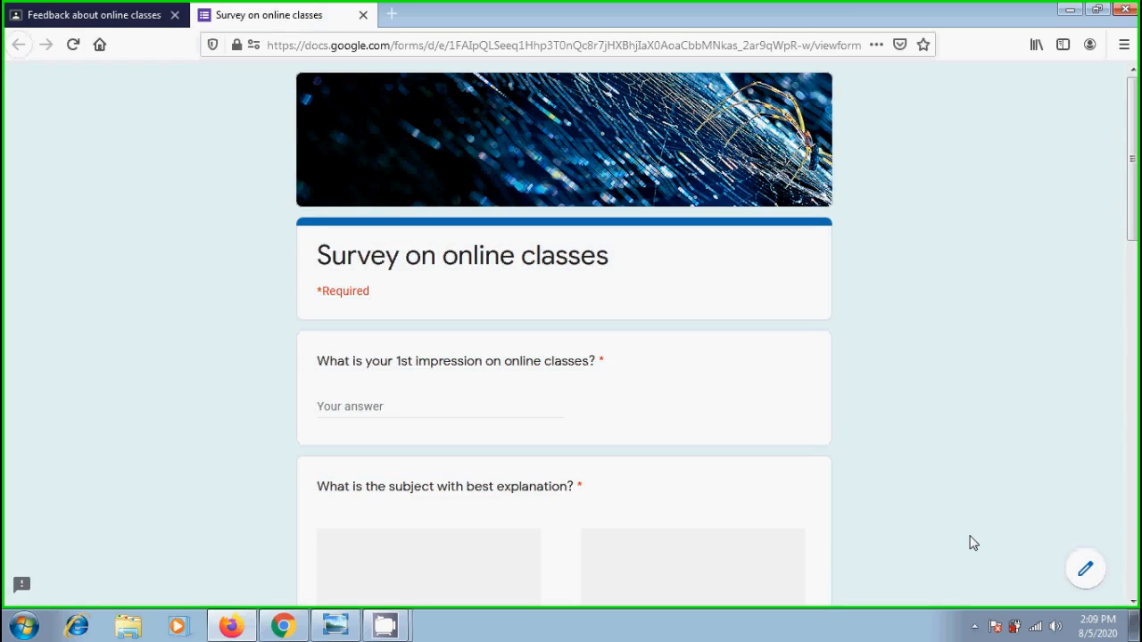
click(1086, 571)
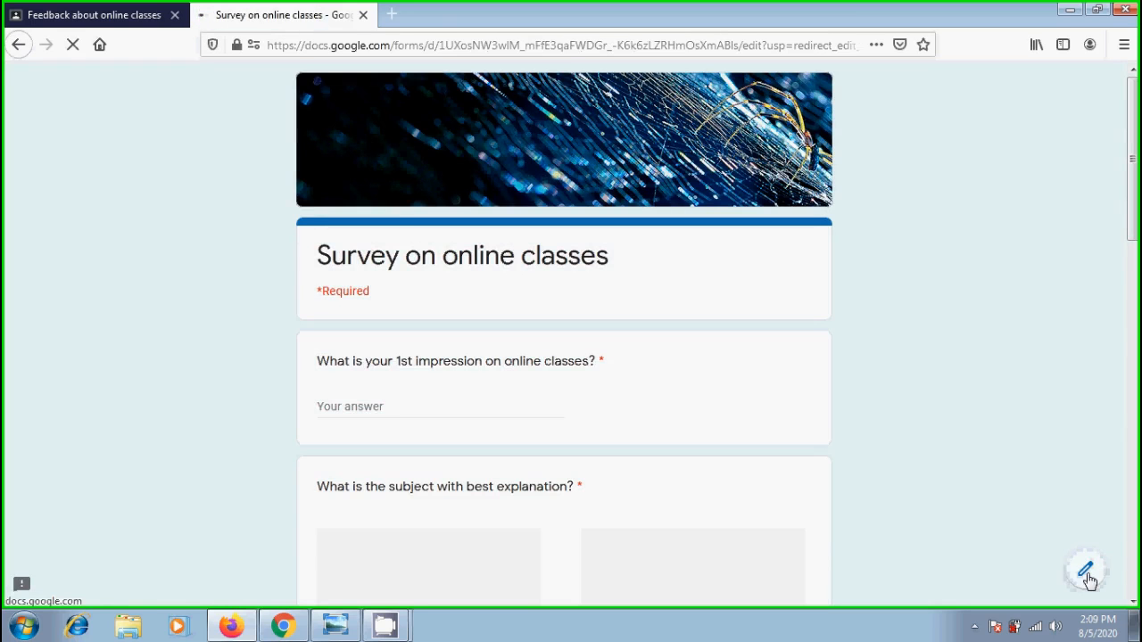
click(585, 140)
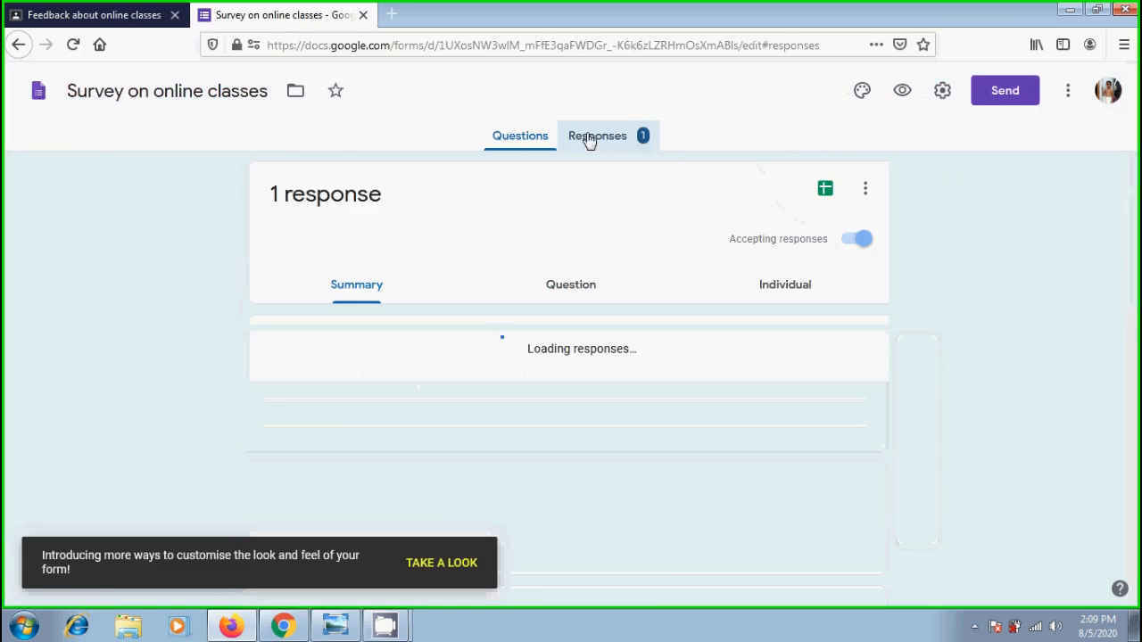
mouse_move(1133, 245)
mouse_down()
mouse_move(1138, 491)
mouse_move(1138, 243)
mouse_up()
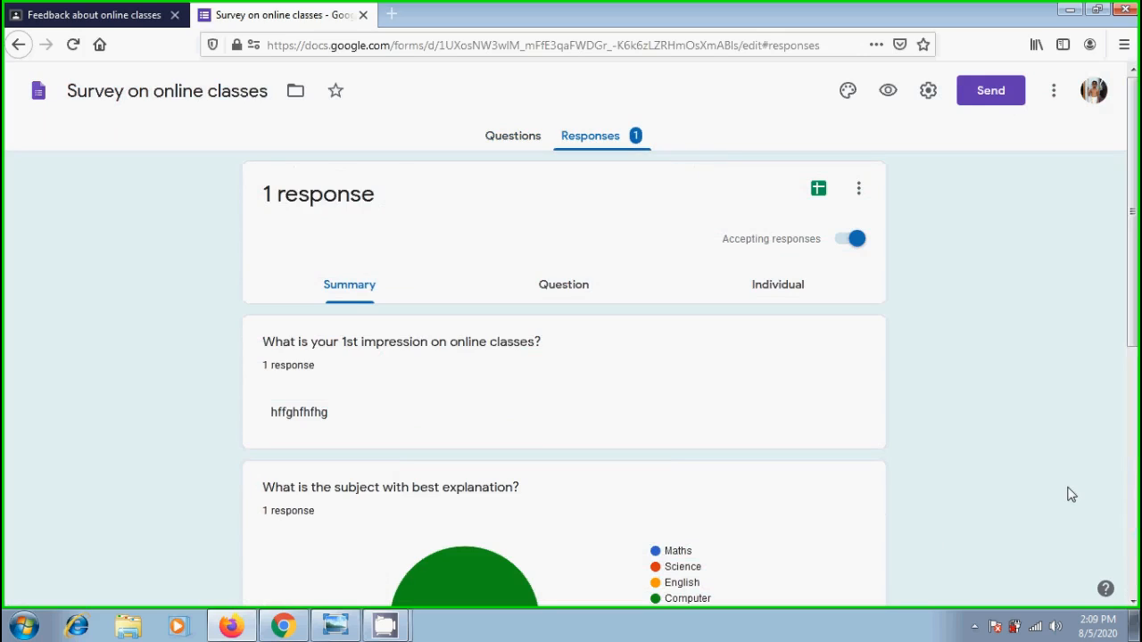
click(841, 248)
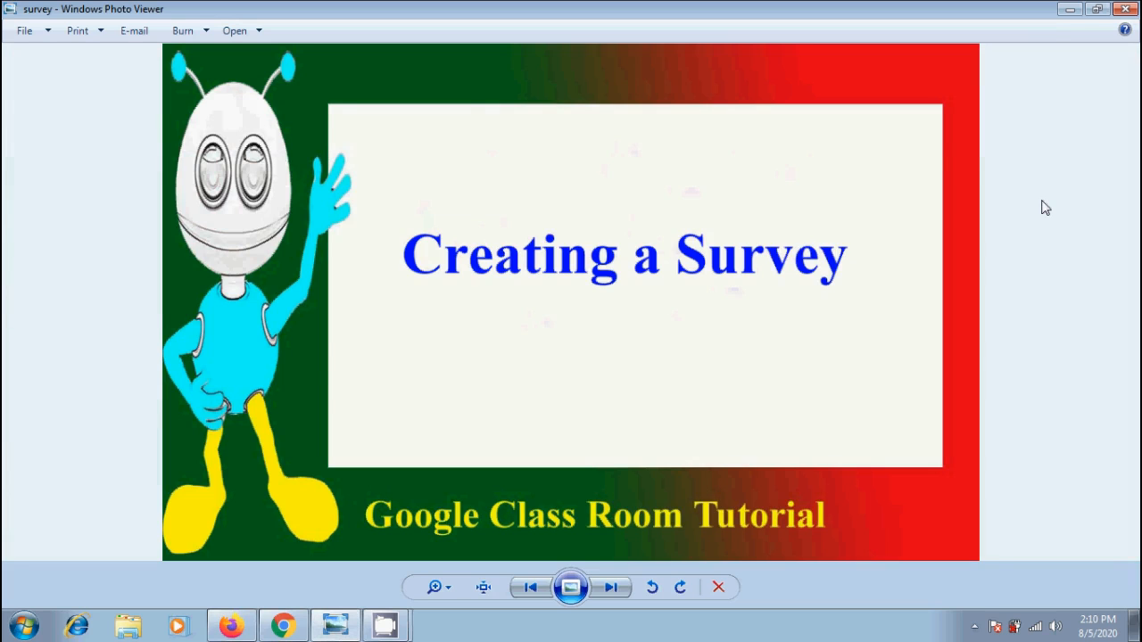
Minimize the open windows to show the desktop.
click(1073, 12)
click(1073, 12)
click(1073, 13)
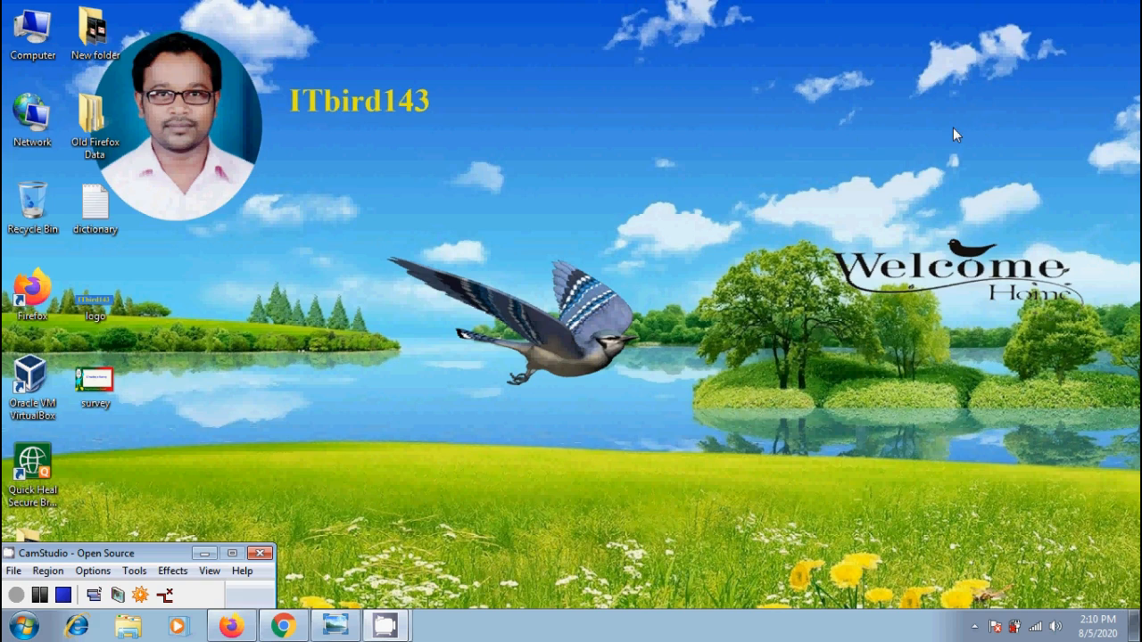